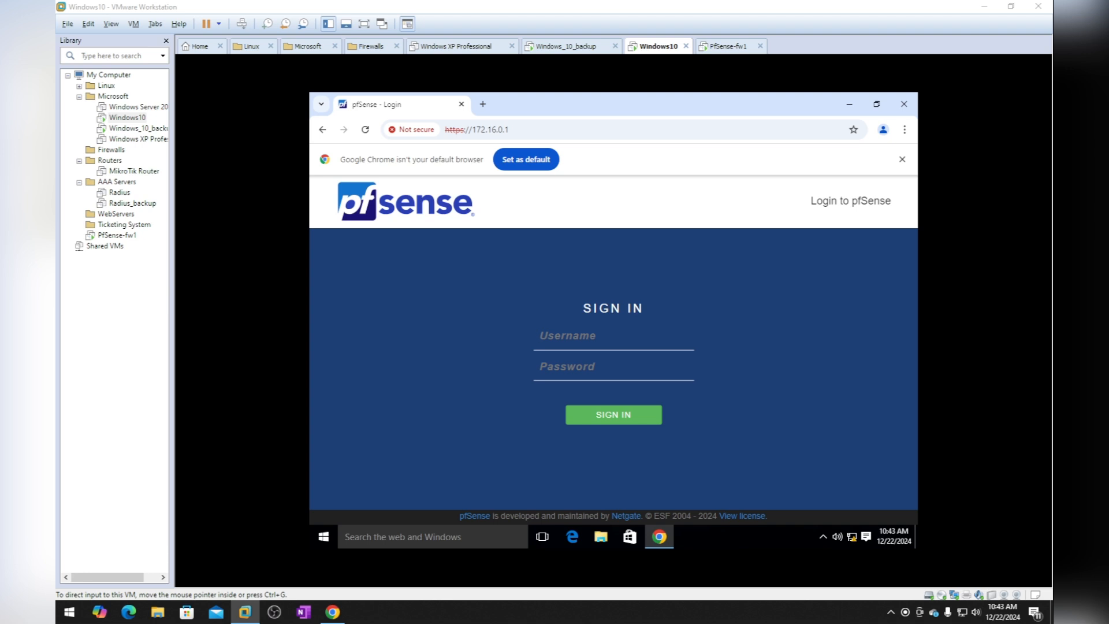
Sign in to the pfSense web interface as admin with the default password
click(577, 335)
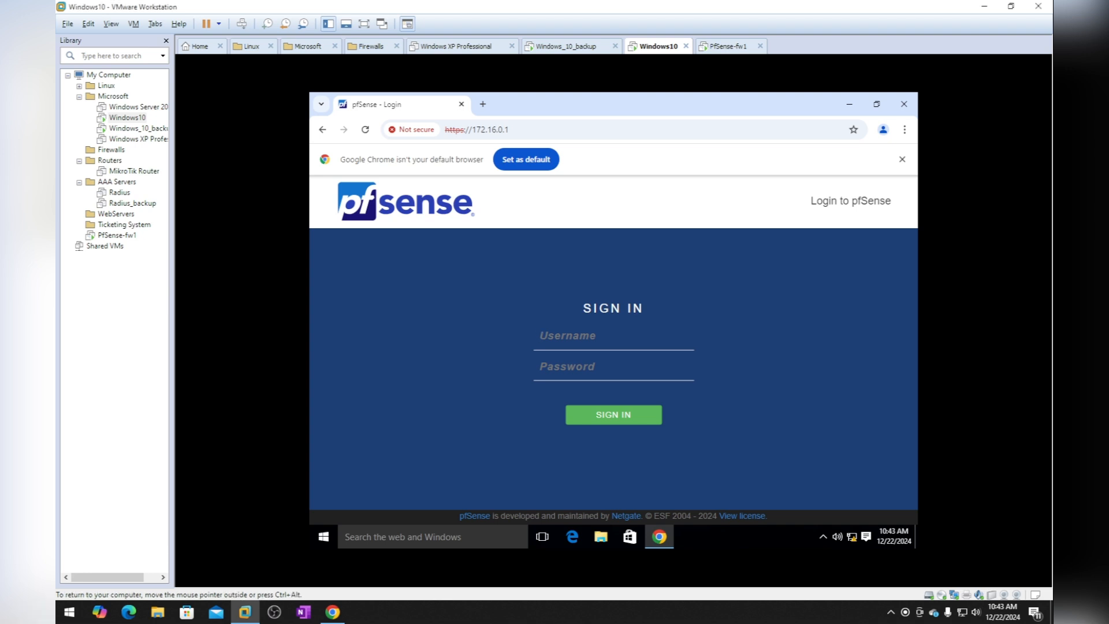
text(admin)
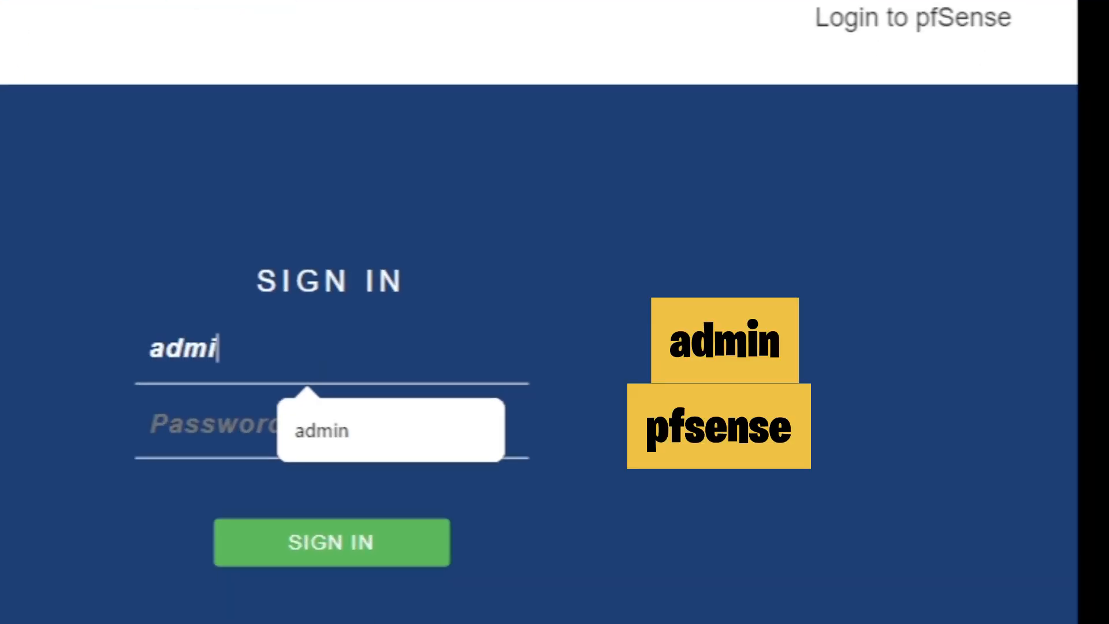
key(Tab)
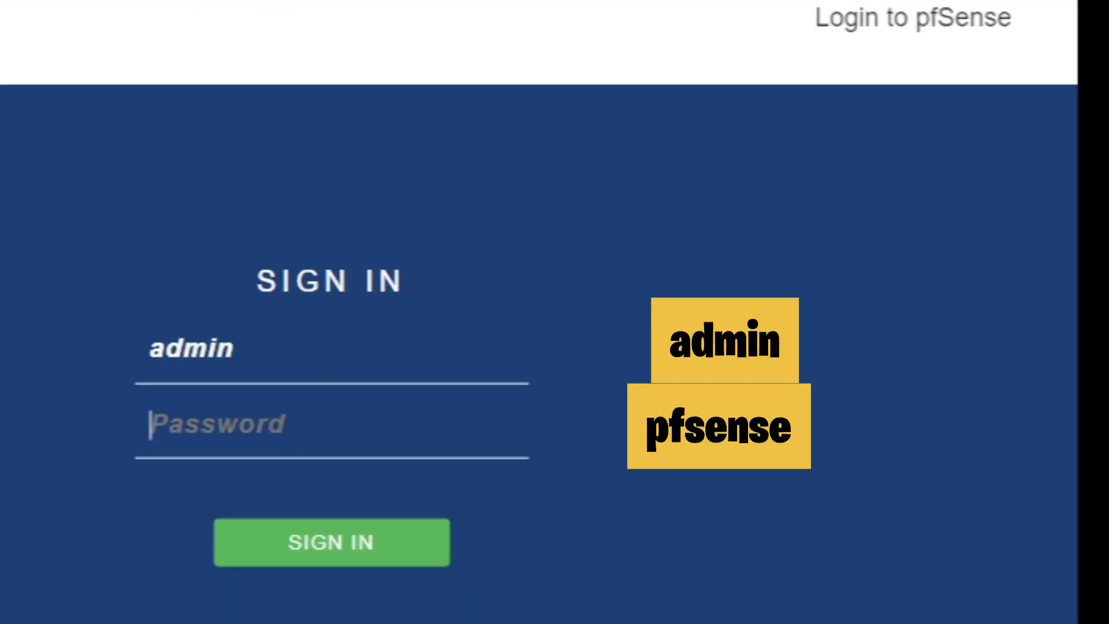
text(pfsense)
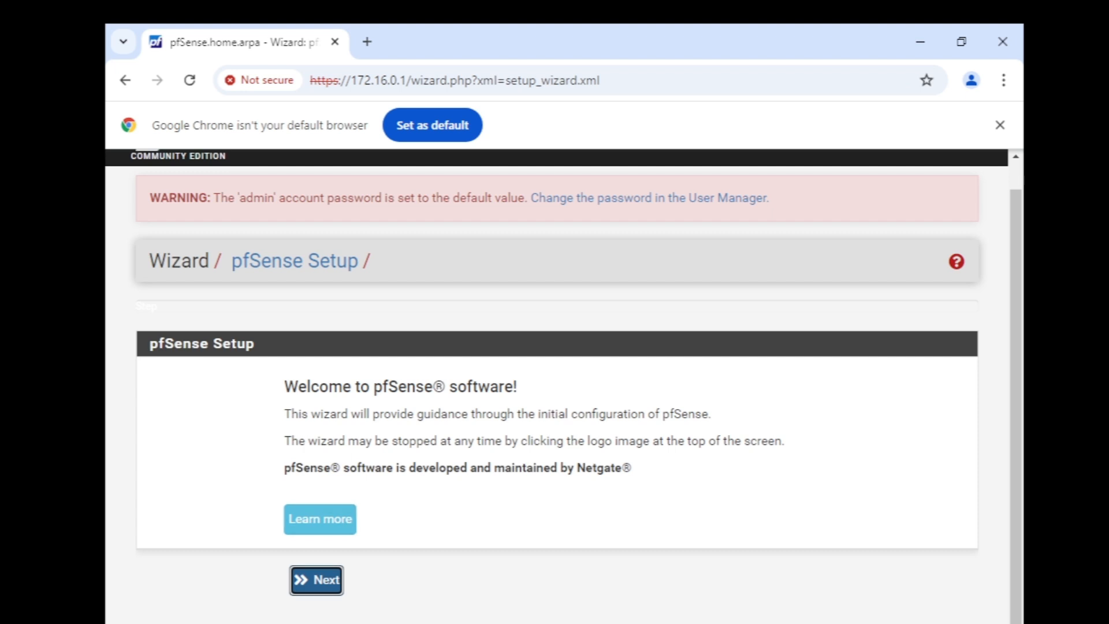
Advance the wizard from the welcome page past the Netgate Global Support notice
key(Return)
scroll(557, 386, down, 2)
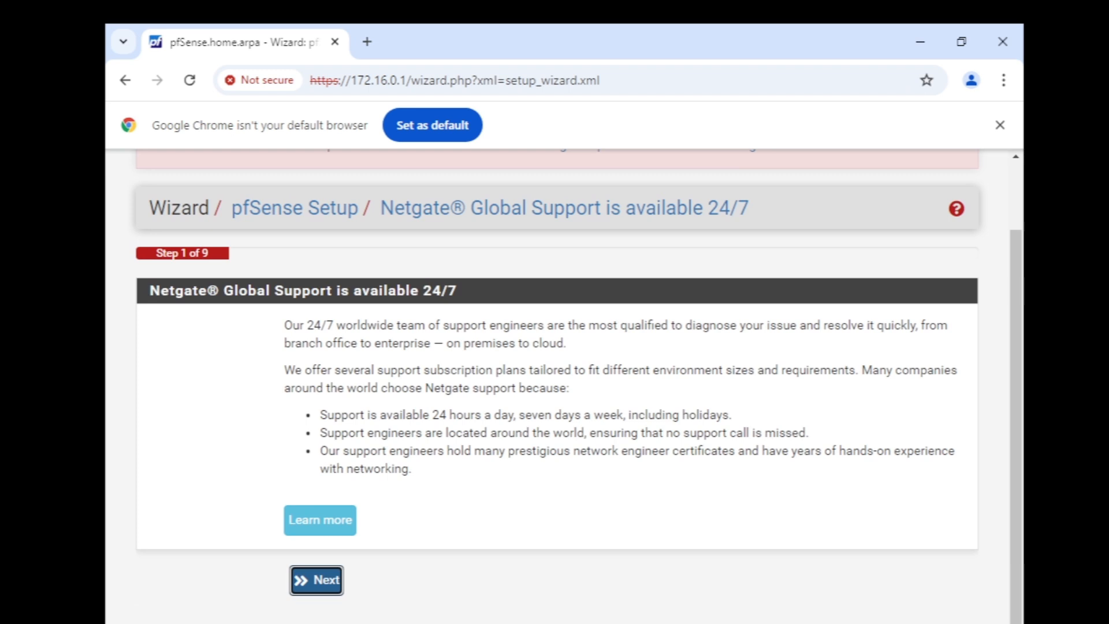
key(Return)
scroll(563, 380, down, 4)
scroll(563, 379, up, 2)
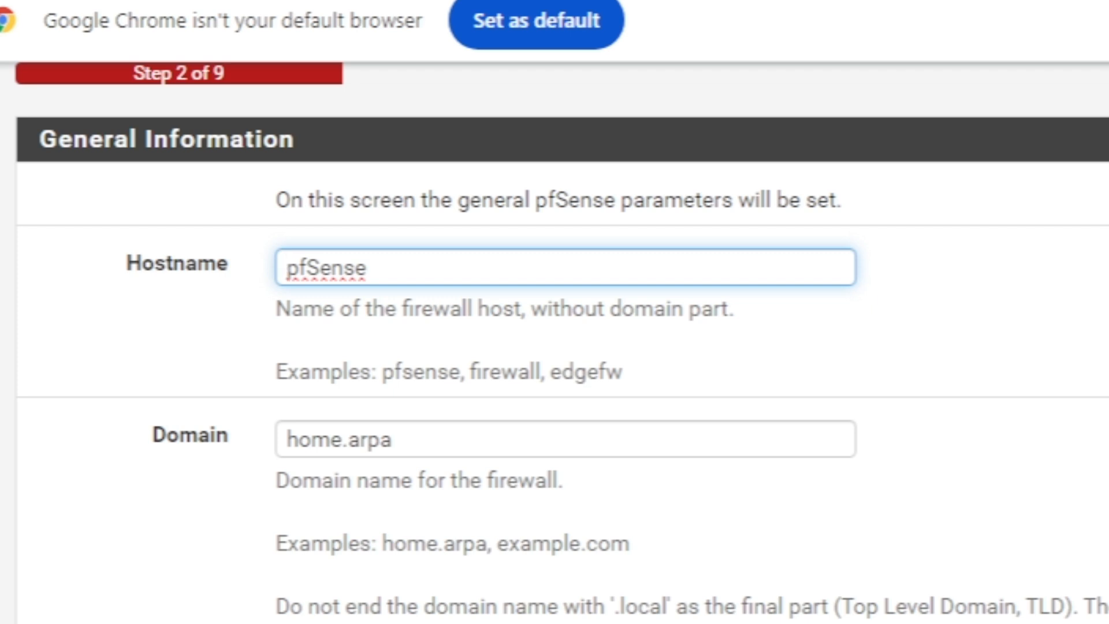
Change the hostname to pfSense-fw1 and the domain to fw1.zonatsolutions.com
click(366, 267)
text(-fw1)
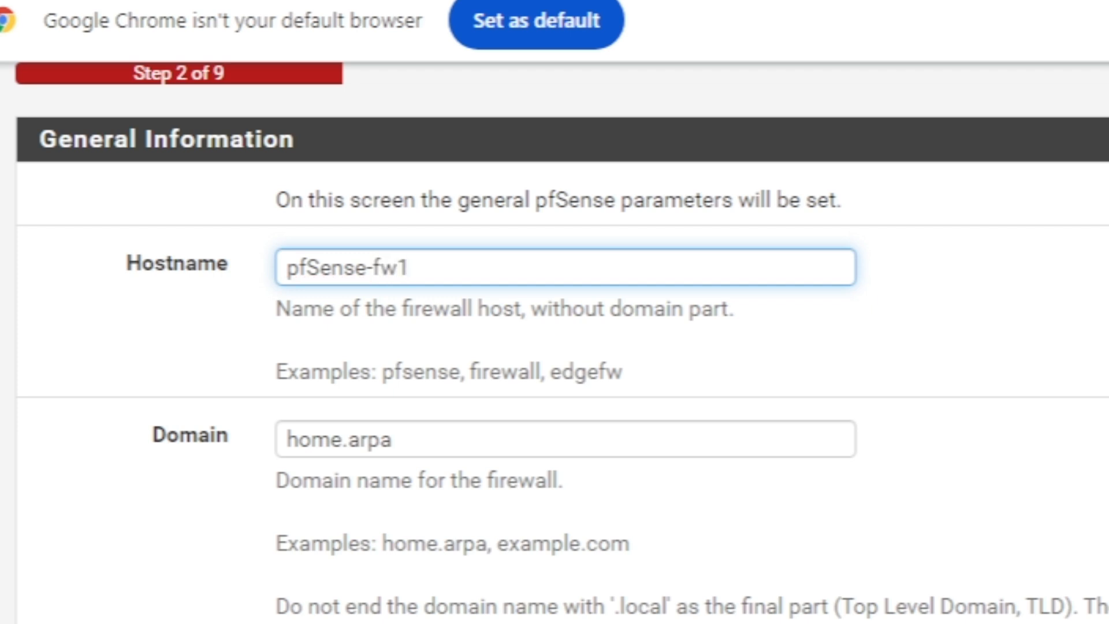
click(392, 440)
key(ctrl+a)
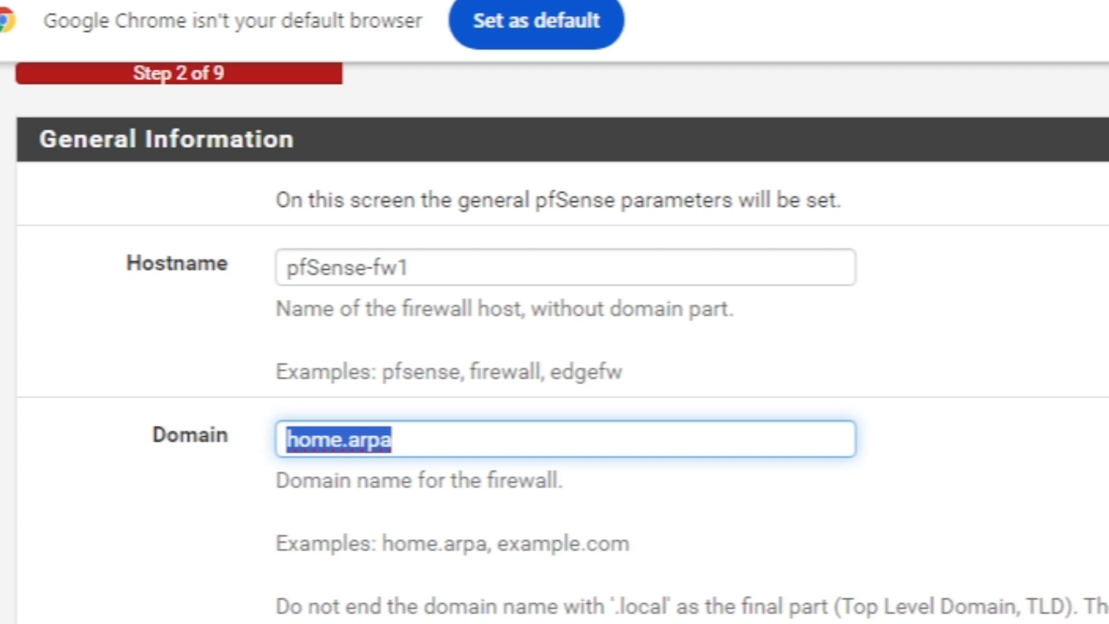
text(fw1)
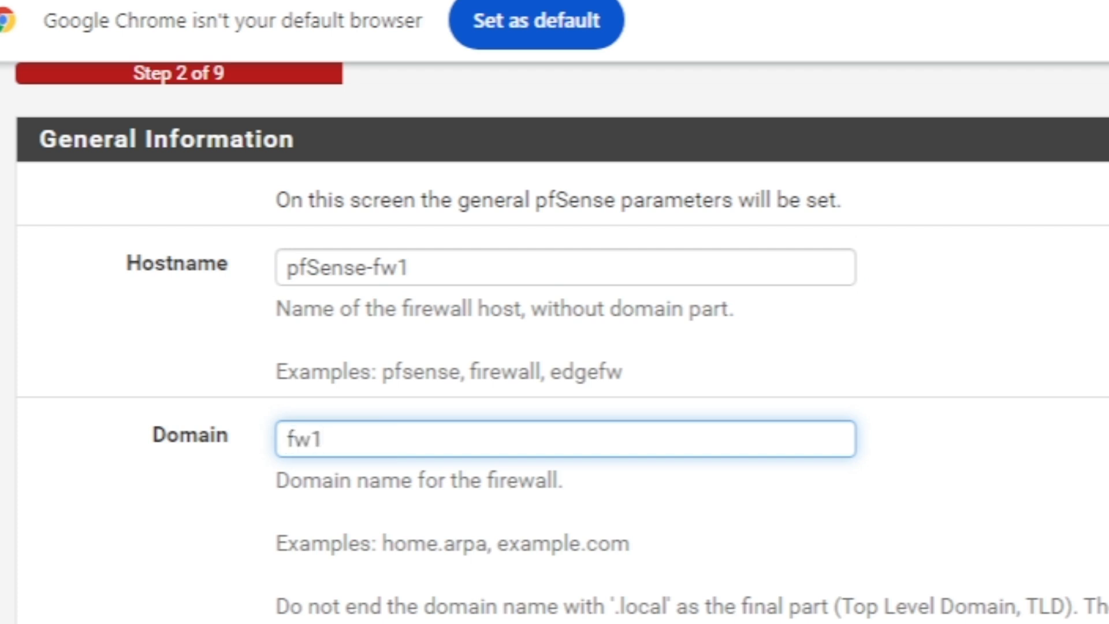
text(.zonatsolutions.com)
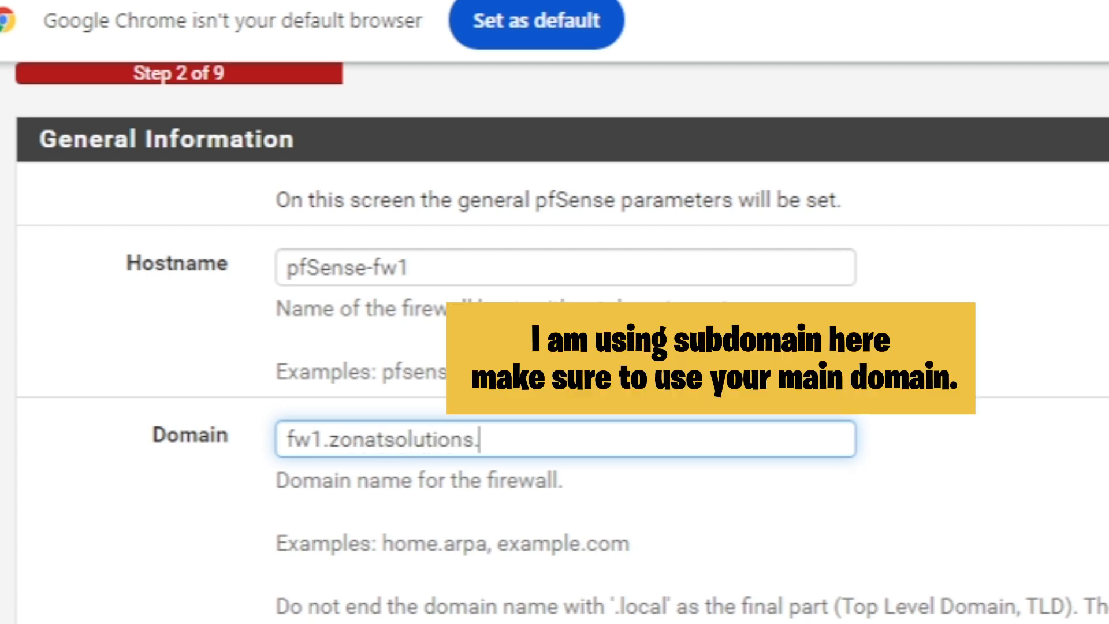
key(Tab)
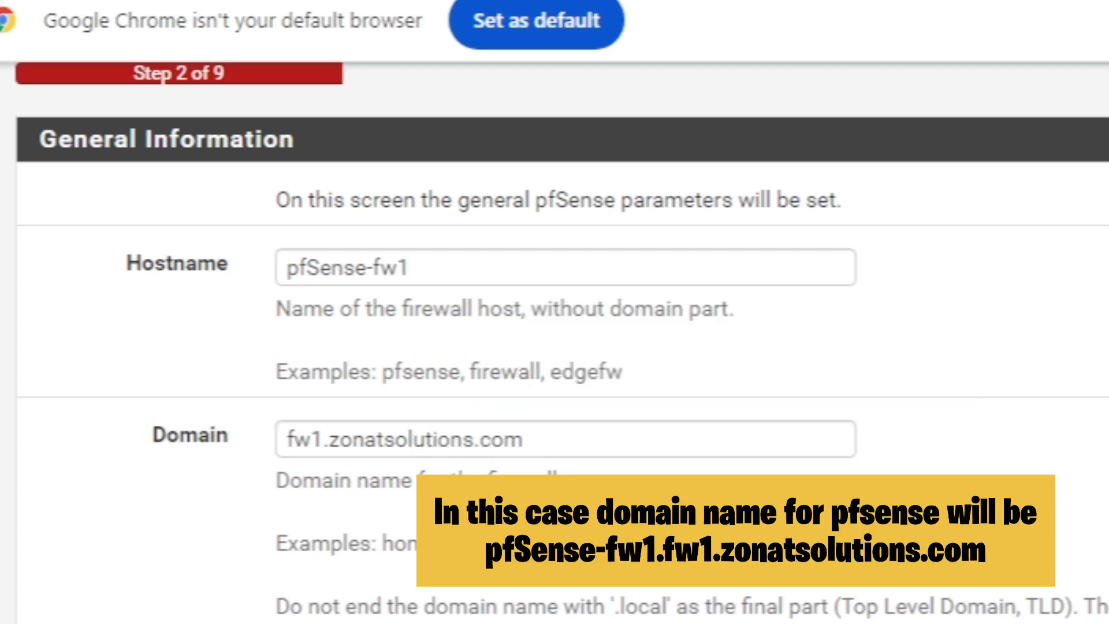
Set primary DNS to 8.8.8.8, turn off DNS override, and continue to Step 3
scroll(561, 342, down, 2)
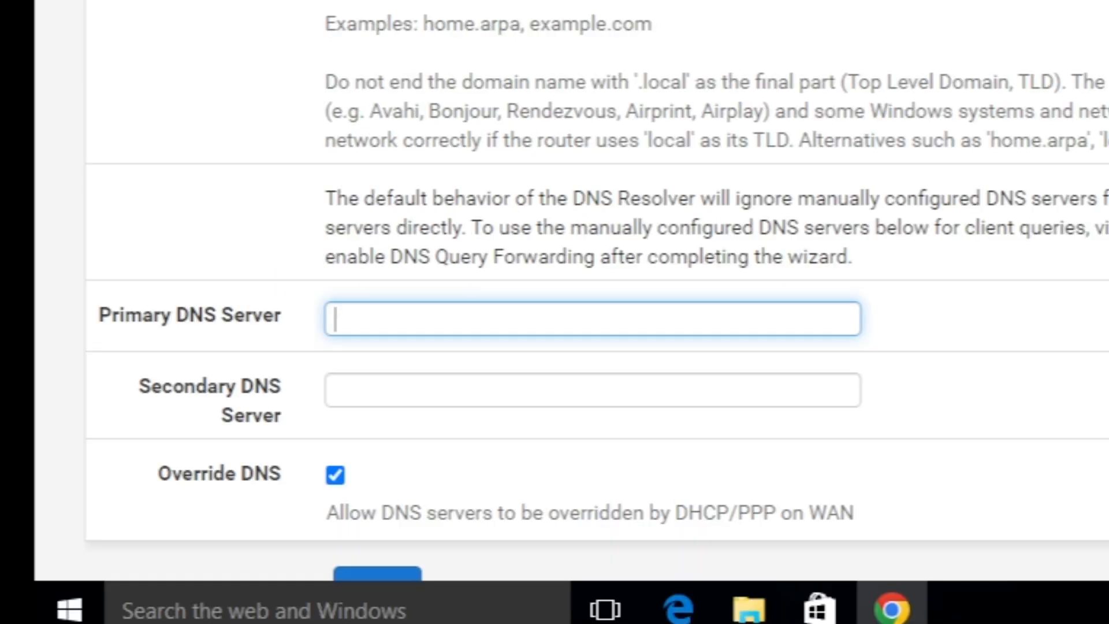
text(8.8.8.8)
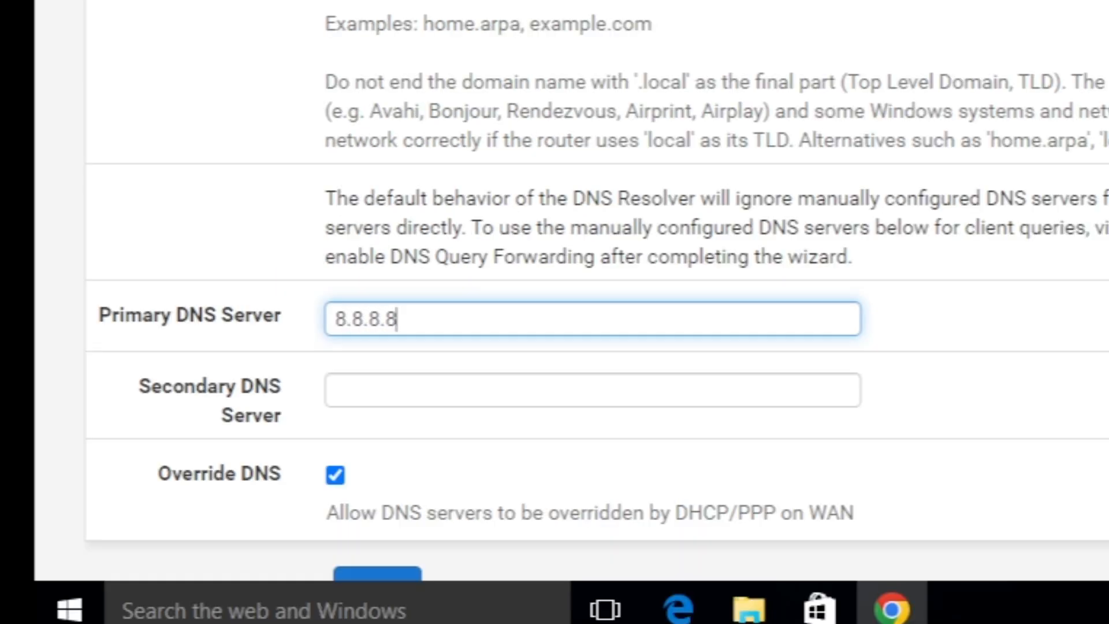
scroll(554, 289, down, 2)
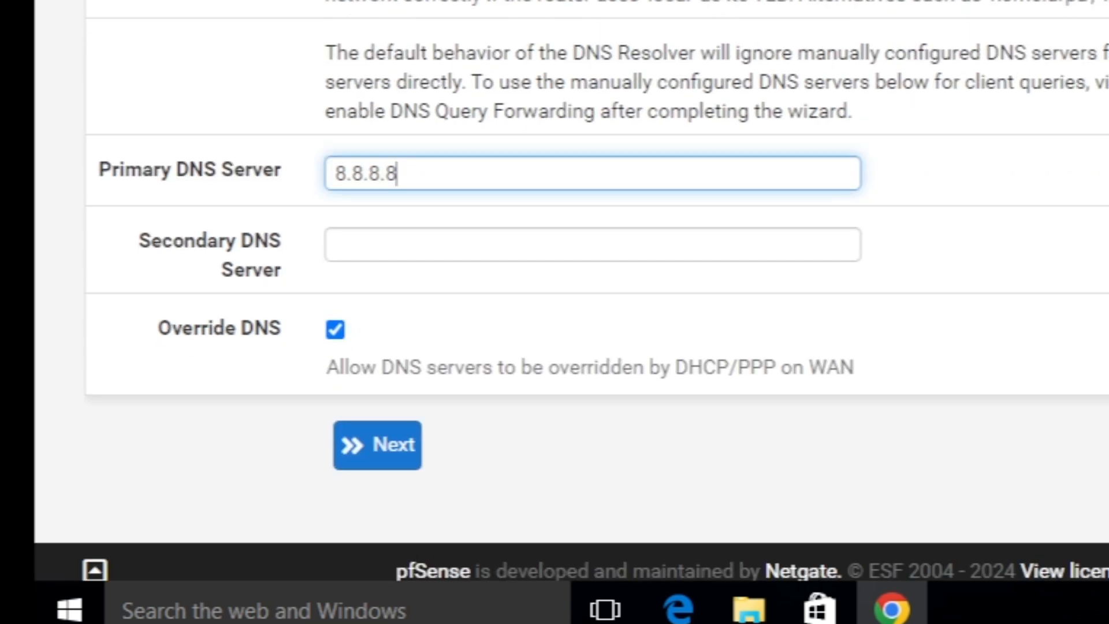
click(335, 329)
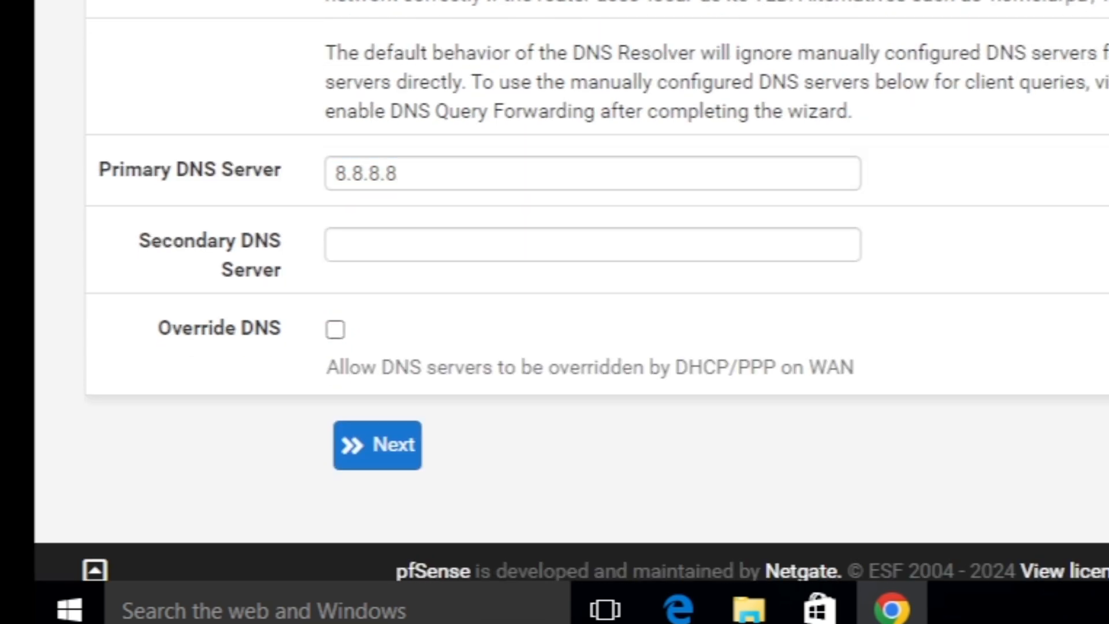
click(377, 444)
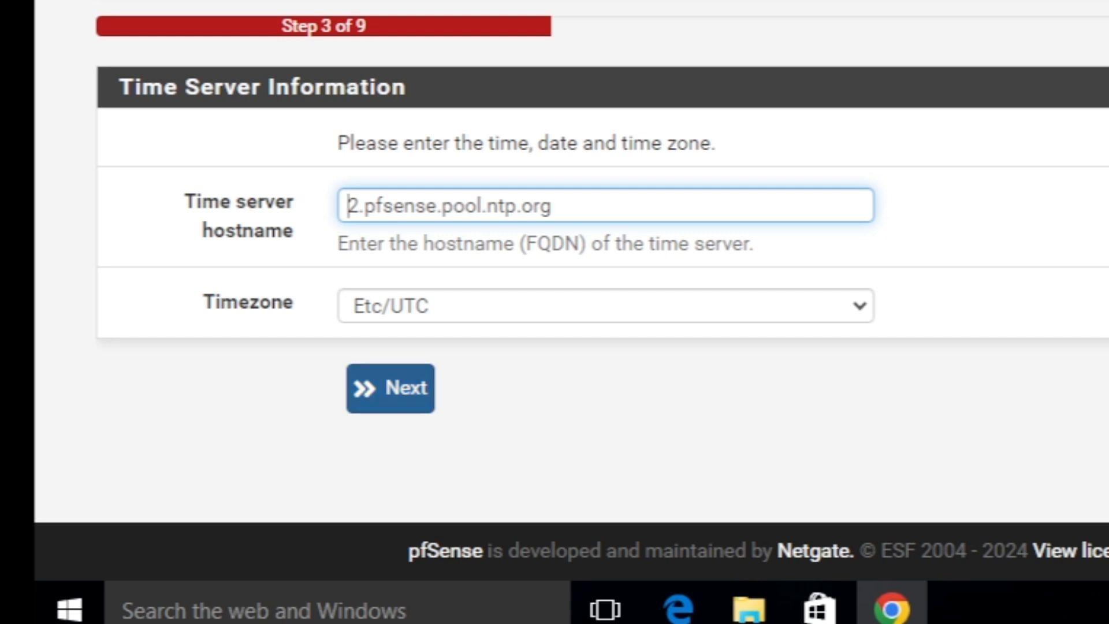
Keep the default time server settings and open the WAN connection type list
click(391, 388)
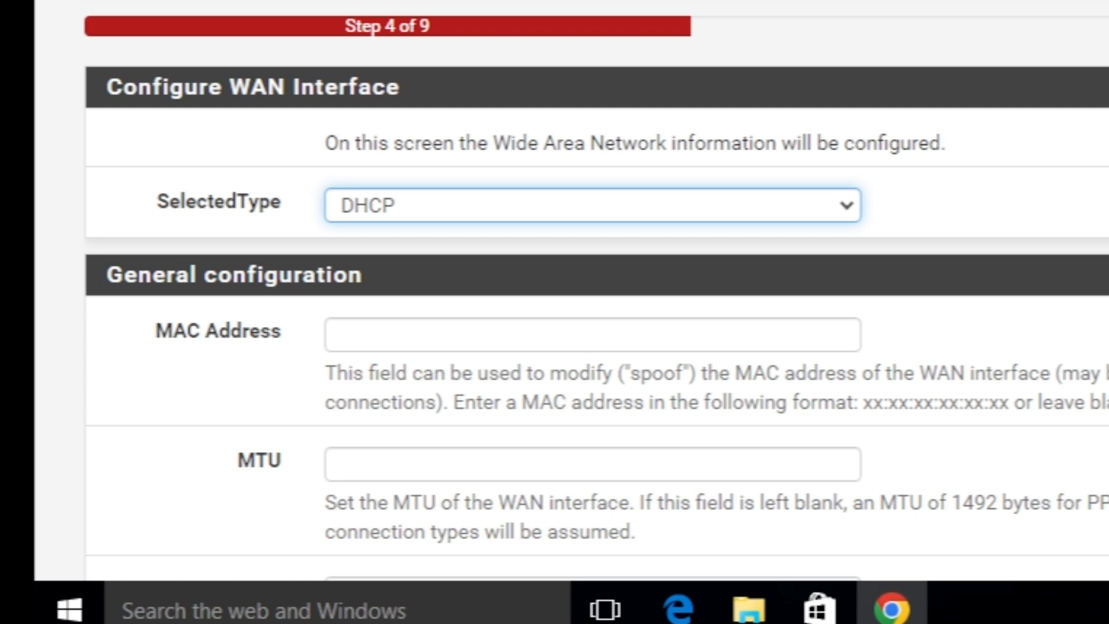
scroll(578, 289, down, 5)
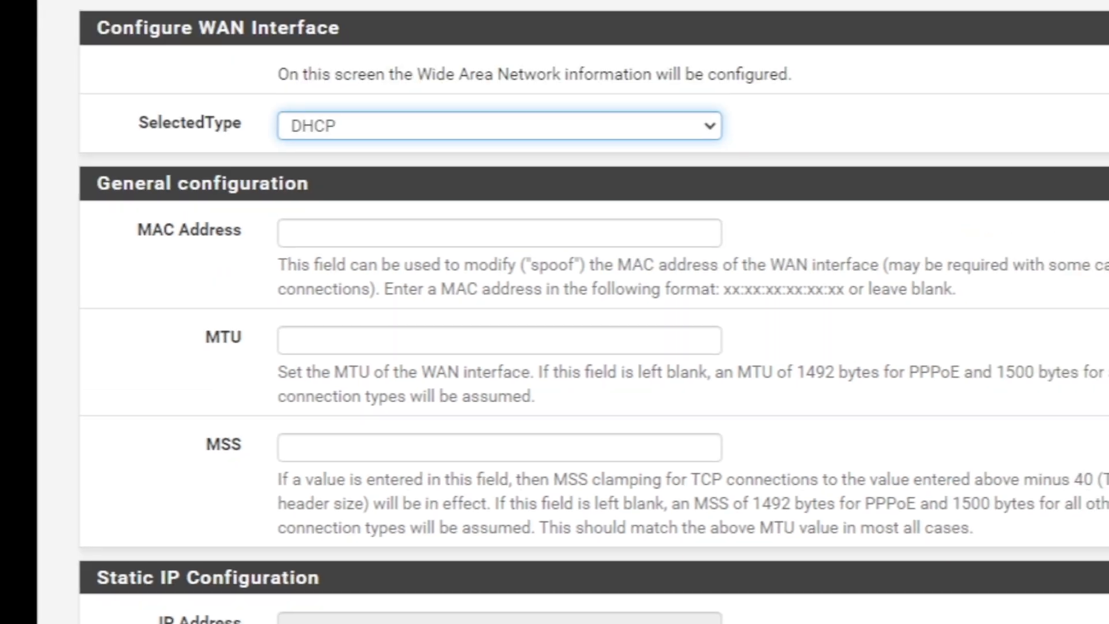
click(499, 126)
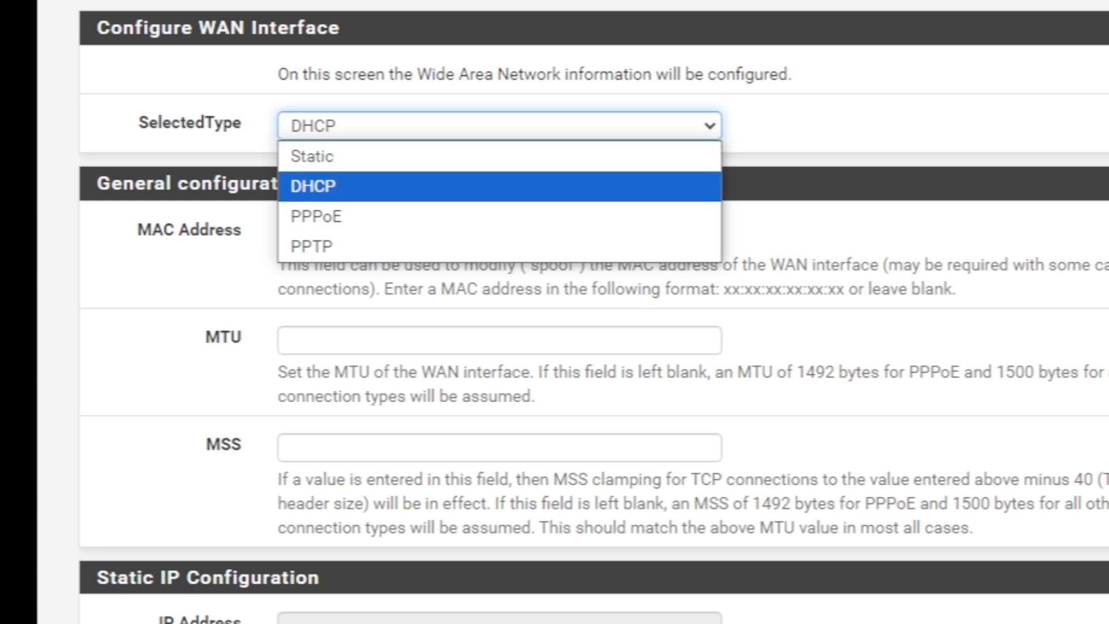
Keep WAN on DHCP with RFC1918 and bogon networks blocked, then continue to LAN setup
key(Escape)
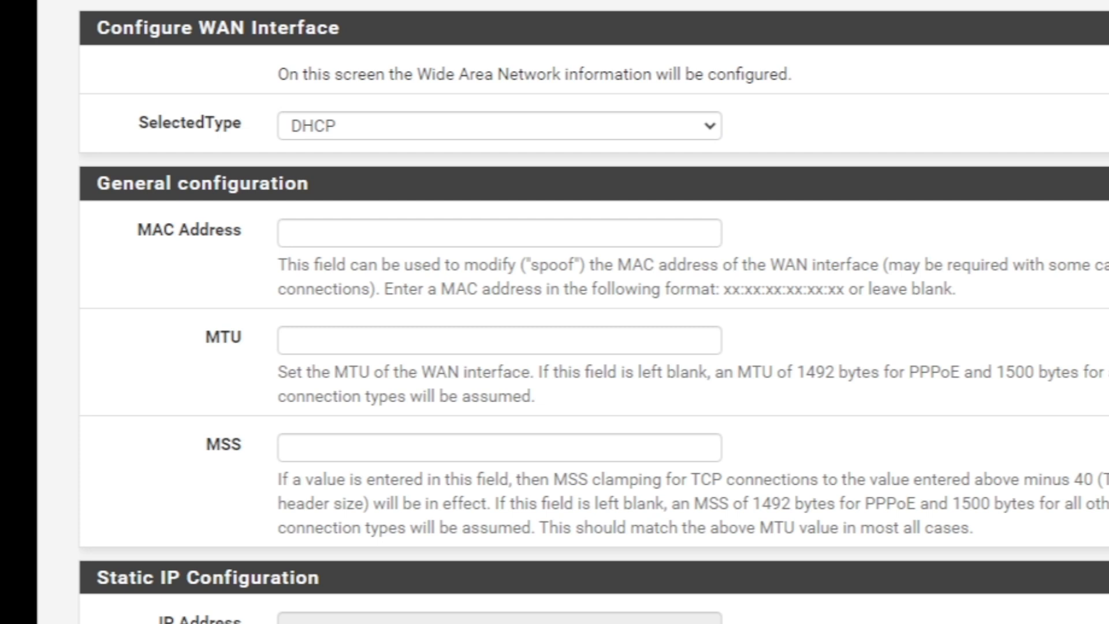
scroll(593, 312, down, 5)
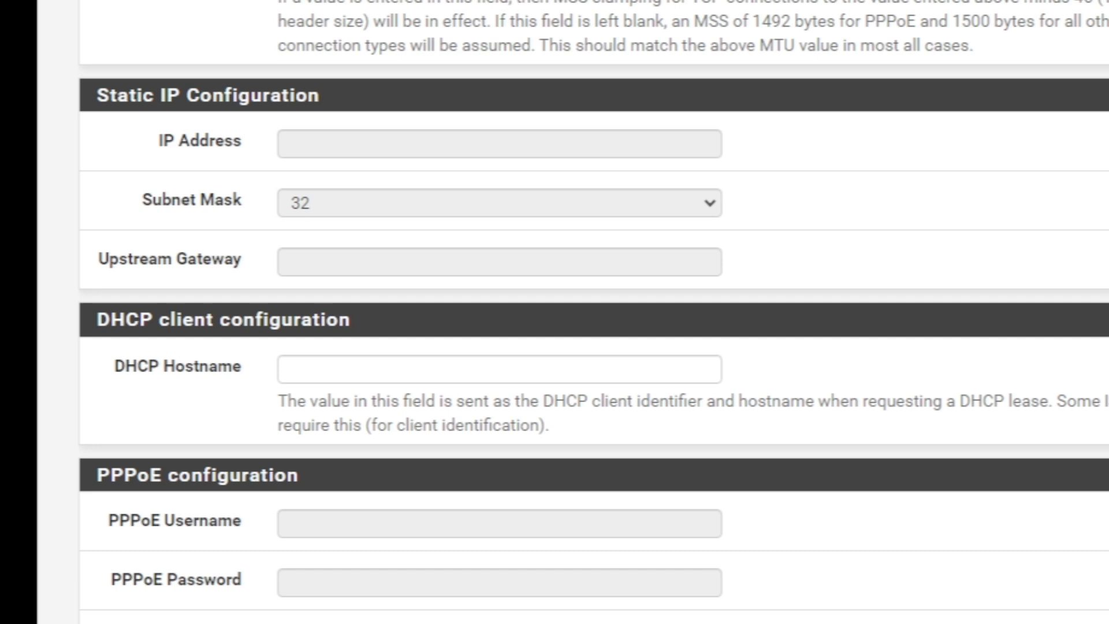
scroll(593, 312, down, 3)
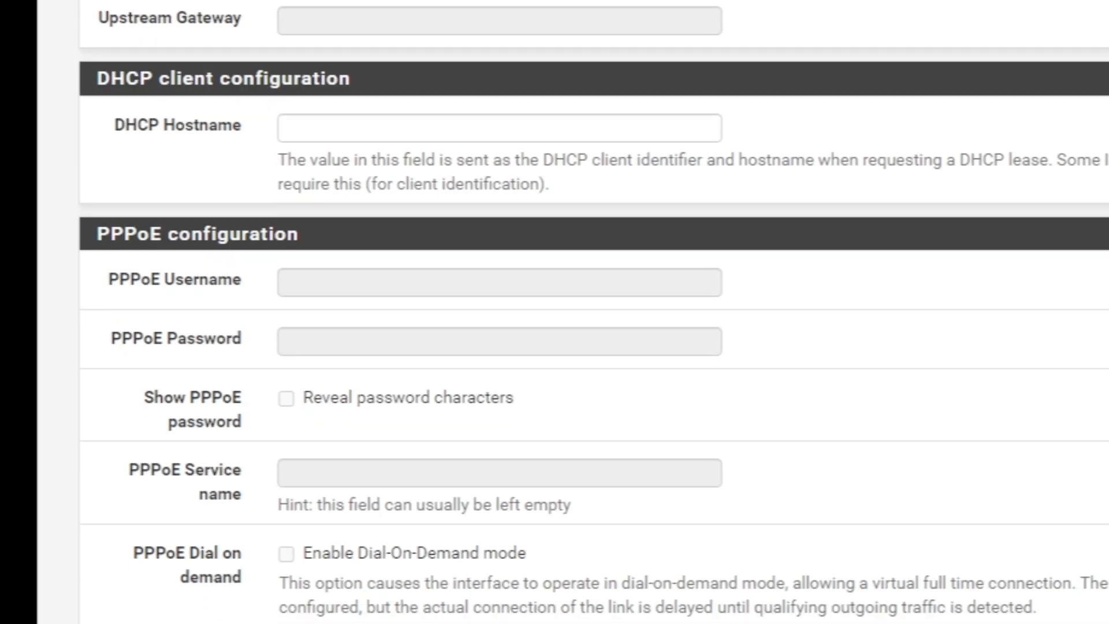
scroll(594, 312, down, 3)
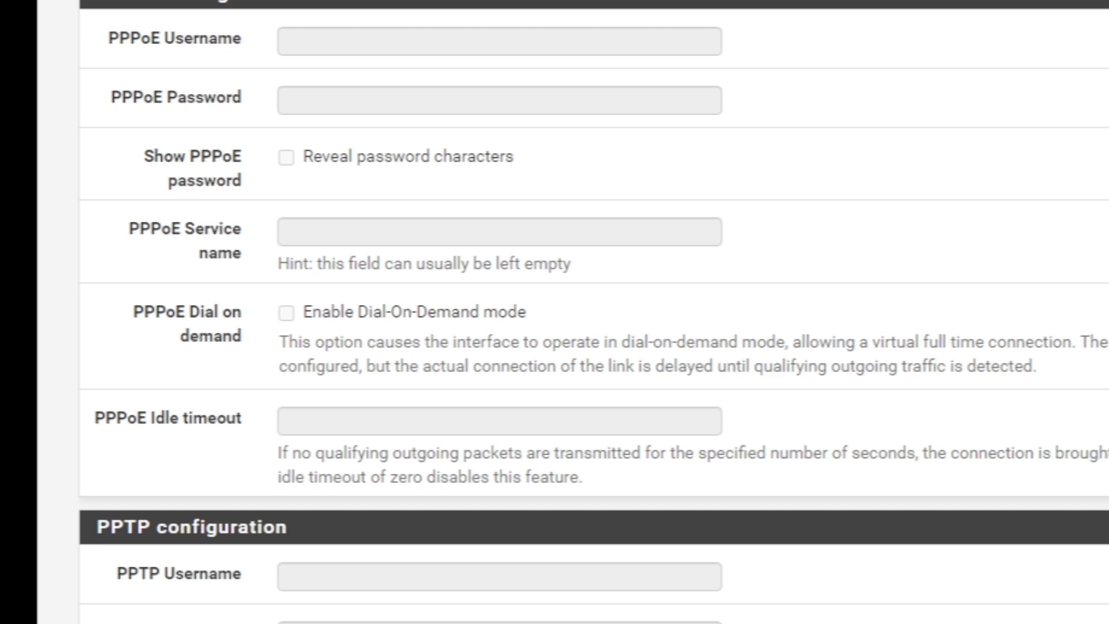
scroll(593, 311, down, 3)
scroll(593, 311, down, 4)
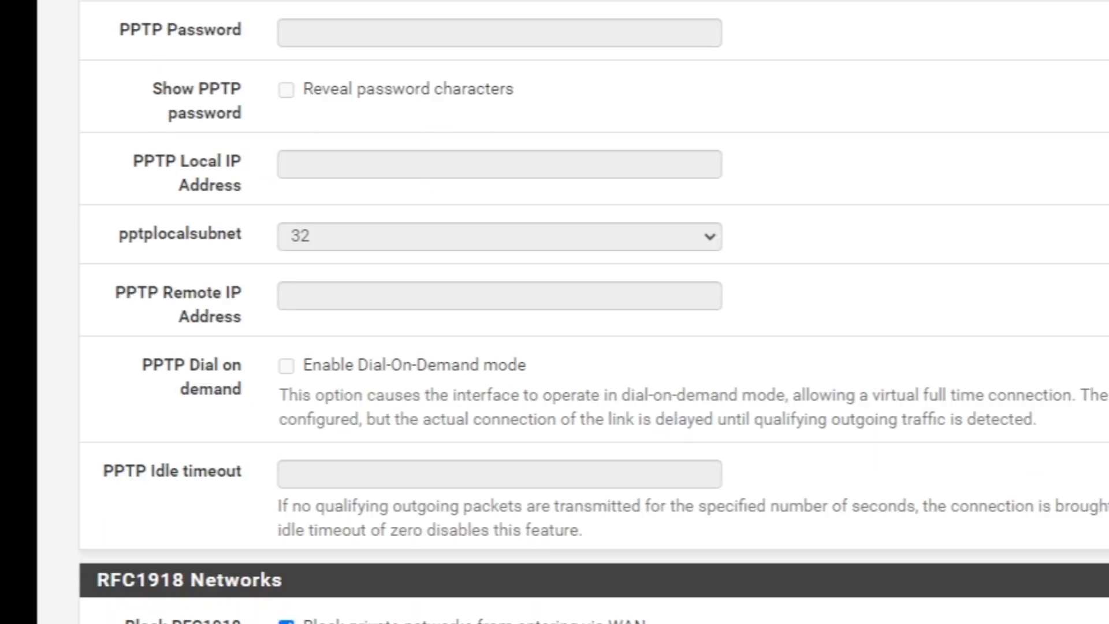
scroll(594, 312, up, 2)
scroll(593, 312, down, 6)
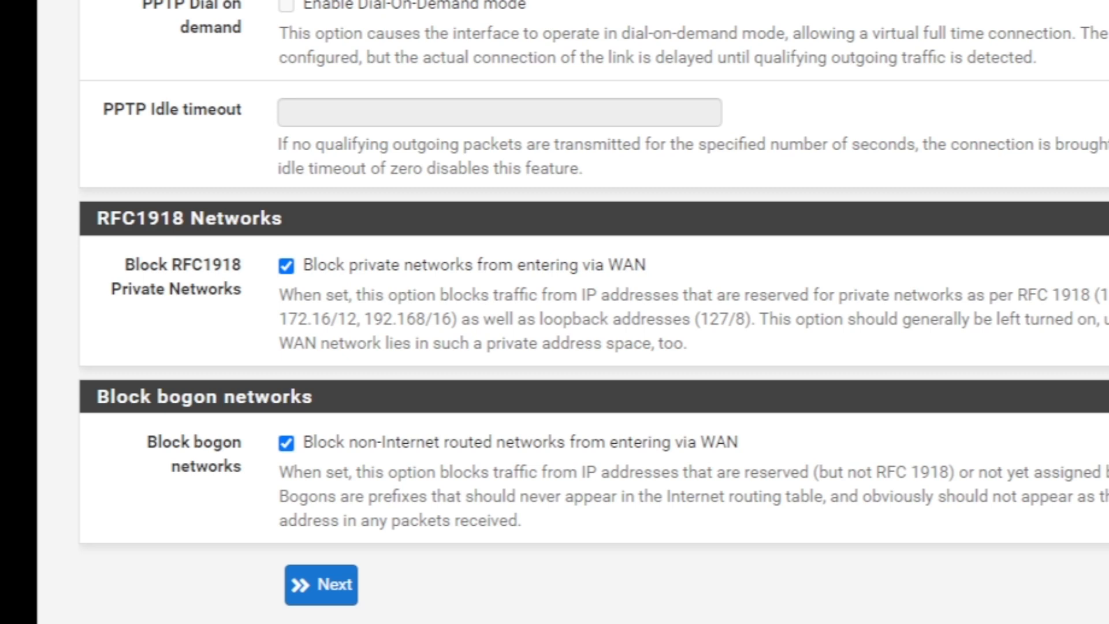
scroll(593, 312, up, 20)
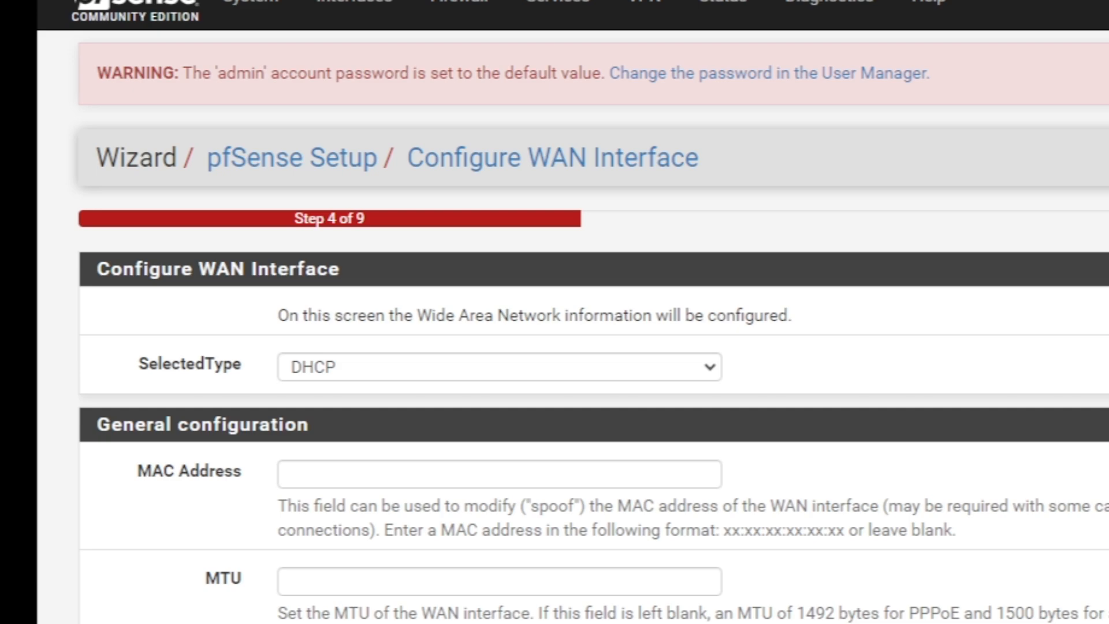
scroll(593, 312, down, 6)
scroll(593, 312, up, 5)
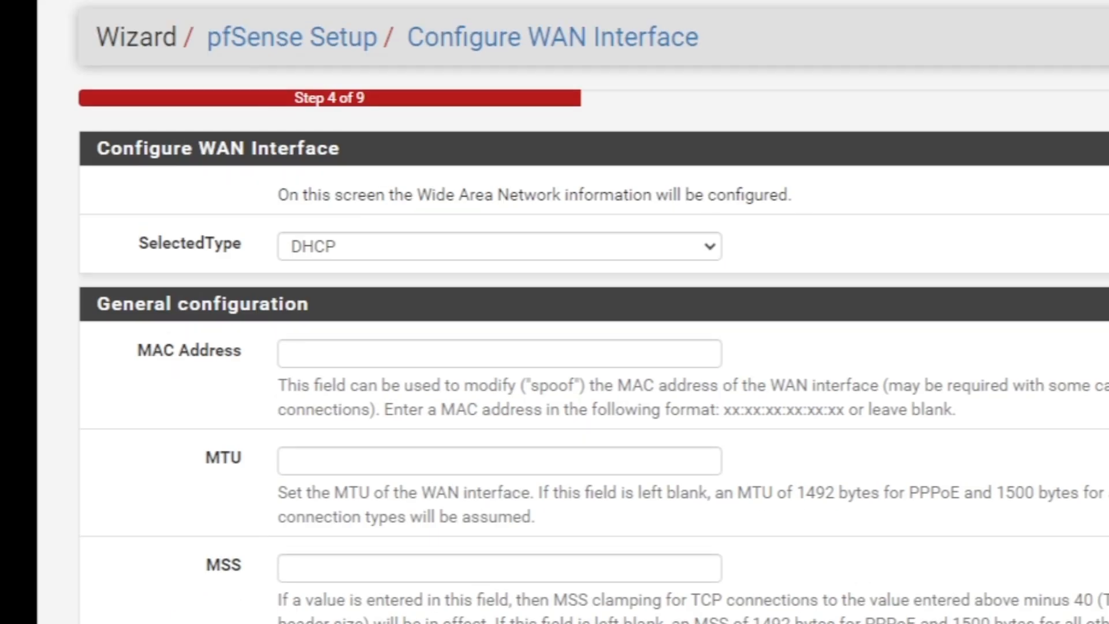
scroll(593, 312, down, 15)
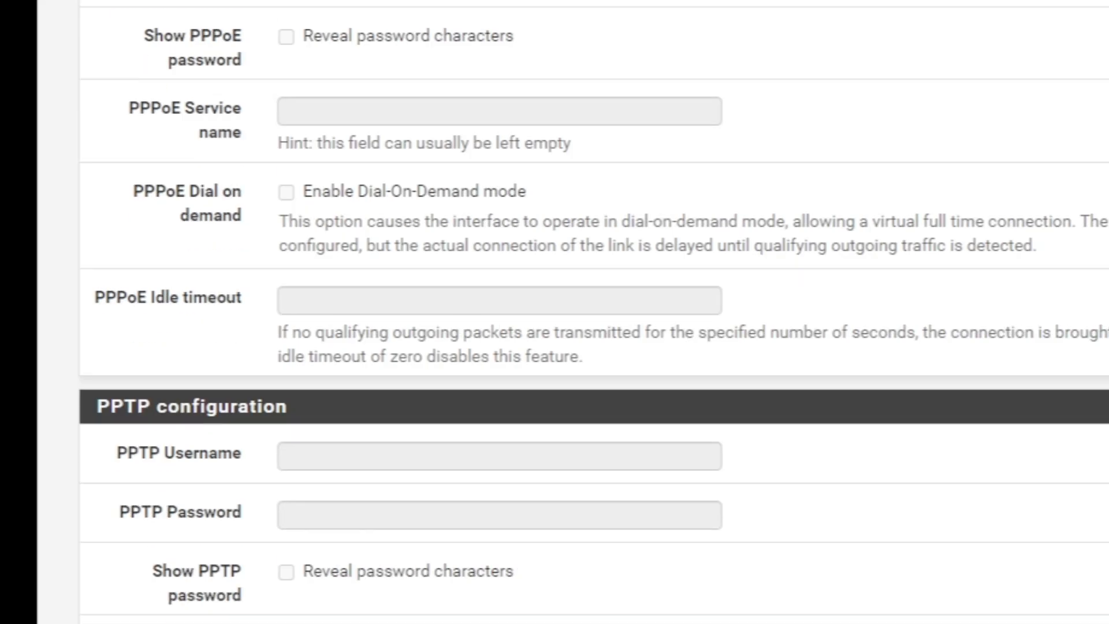
scroll(593, 312, down, 2)
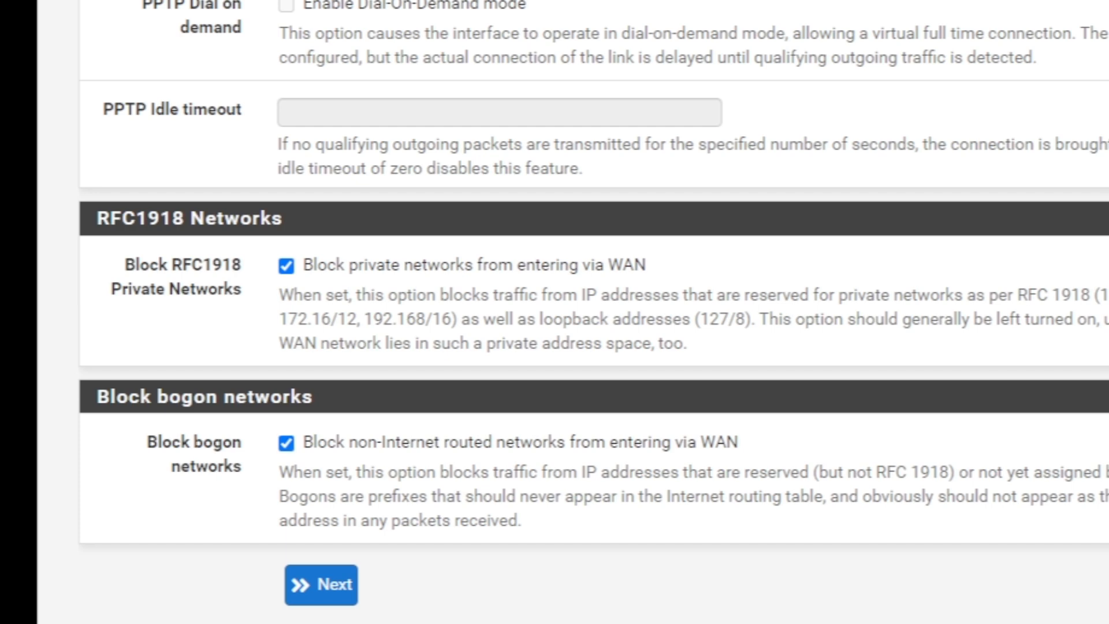
scroll(593, 312, up, 20)
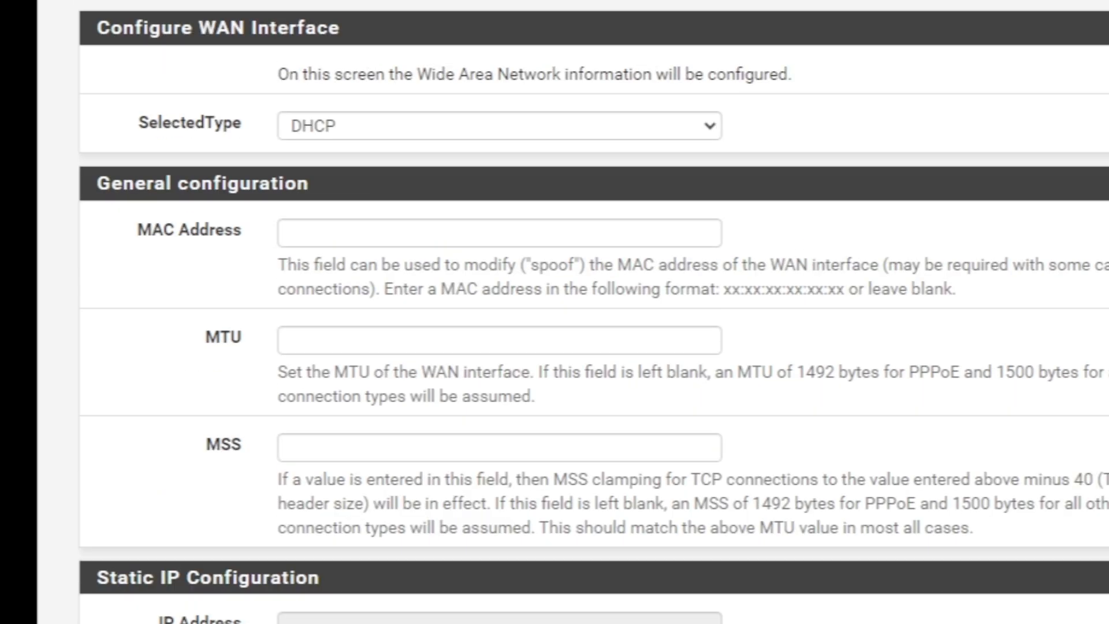
scroll(572, 312, up, 4)
scroll(593, 312, down, 20)
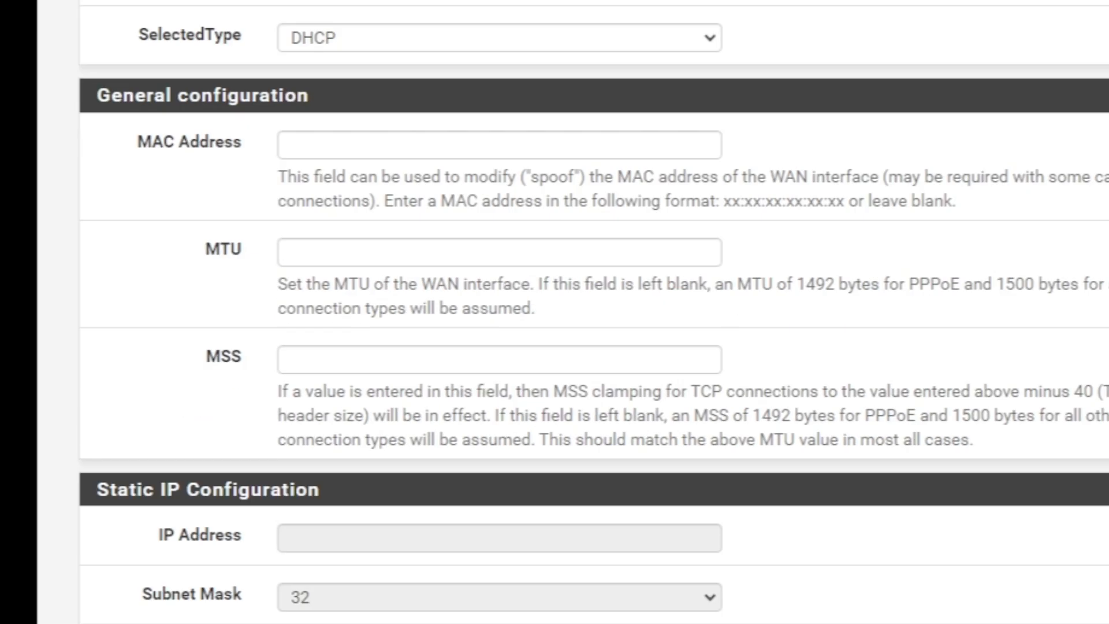
scroll(554, 312, up, 20)
scroll(555, 312, down, 14)
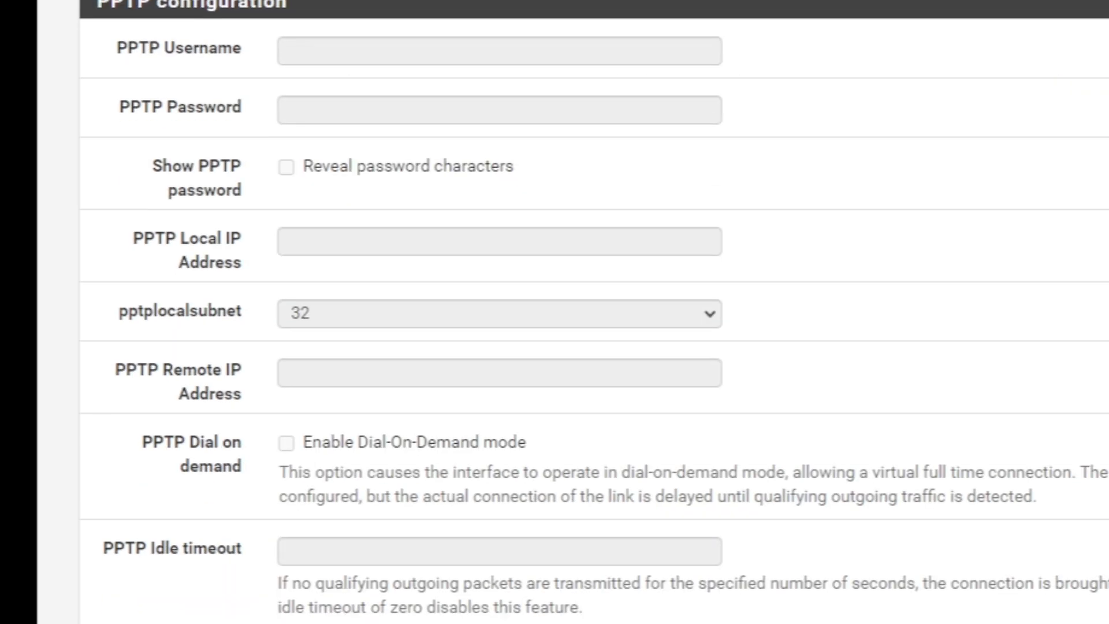
scroll(555, 312, down, 8)
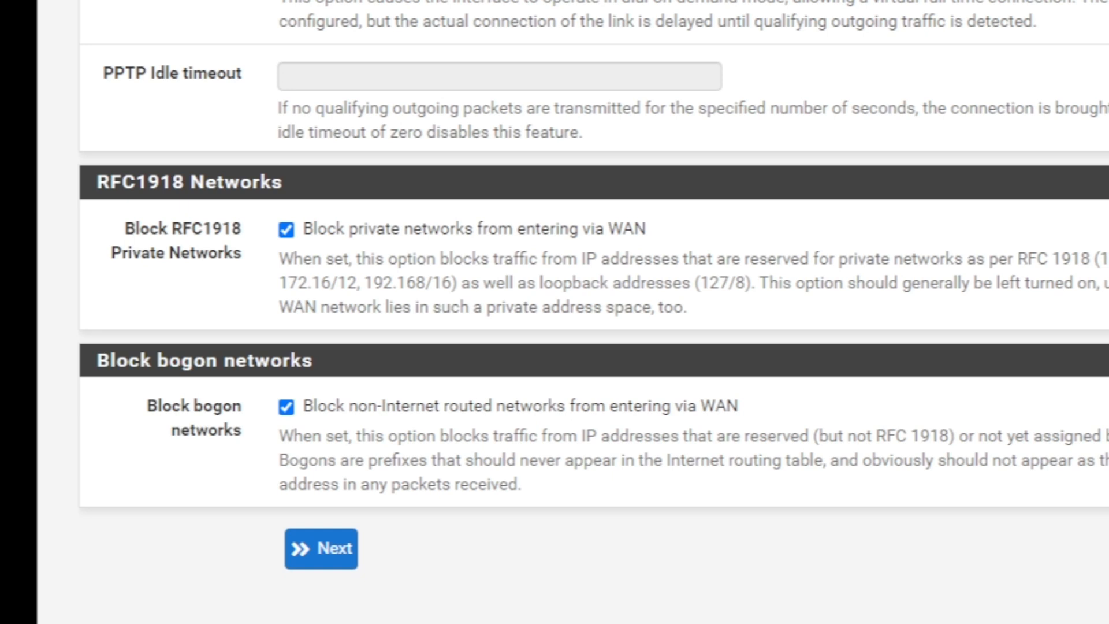
click(321, 548)
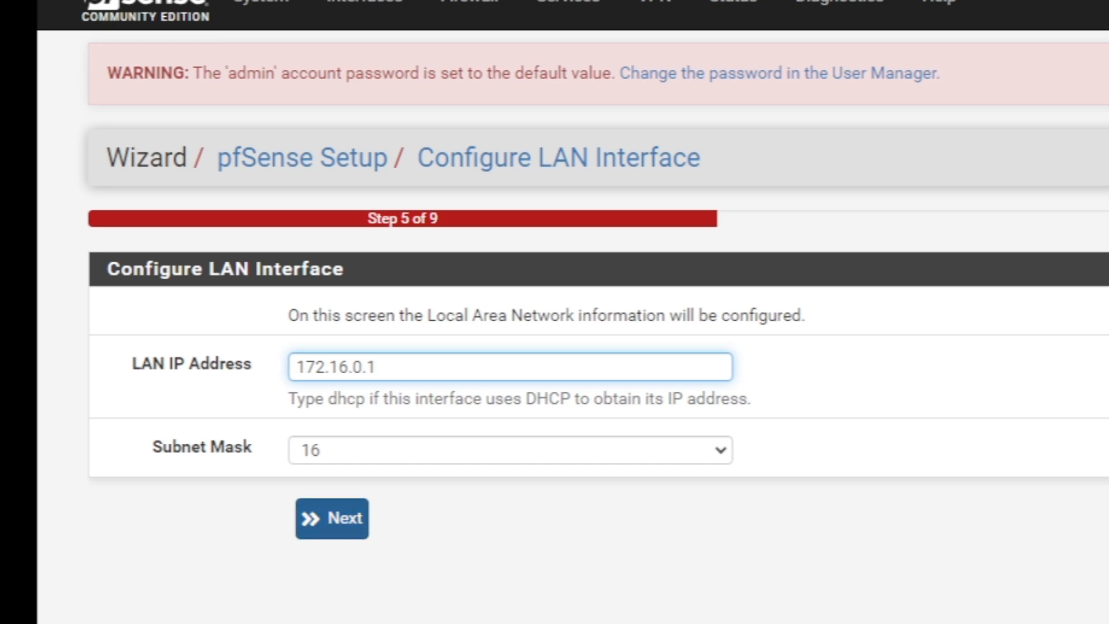
Accept LAN 172.16.0.1/16 and set a new admin WebGUI password, entered twice
click(332, 519)
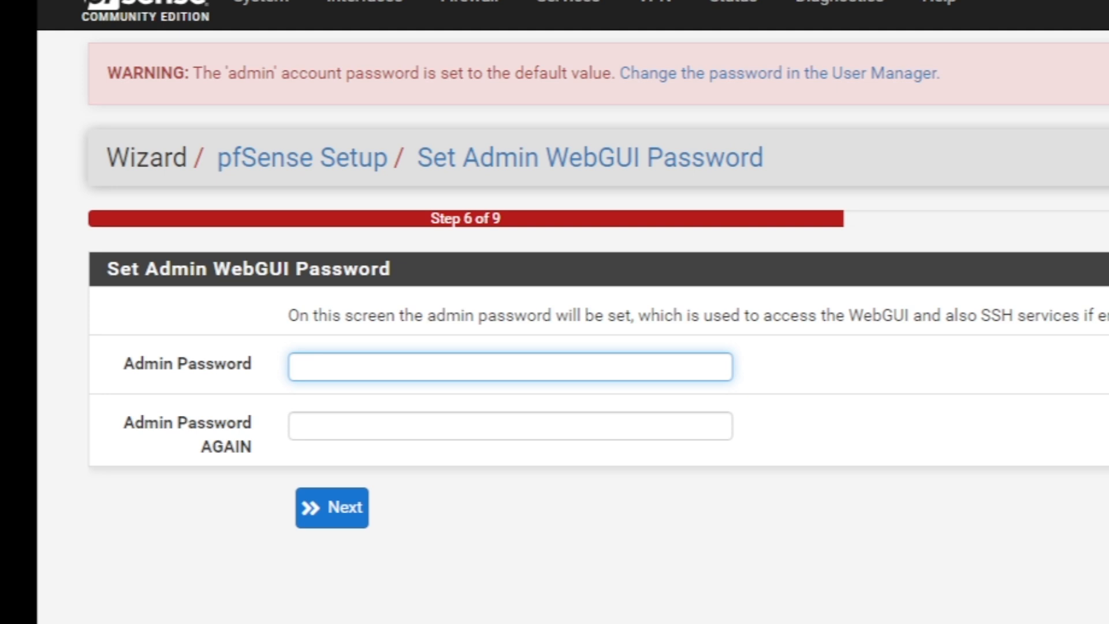
text(••••••••••)
key(Tab)
text(••••••••••)
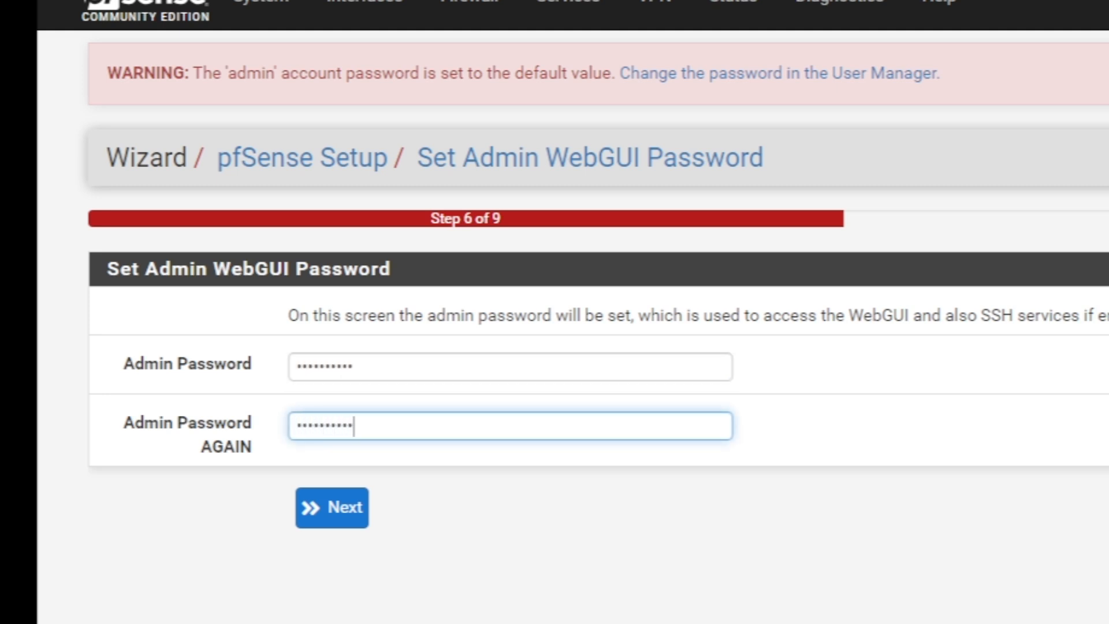
key(Tab)
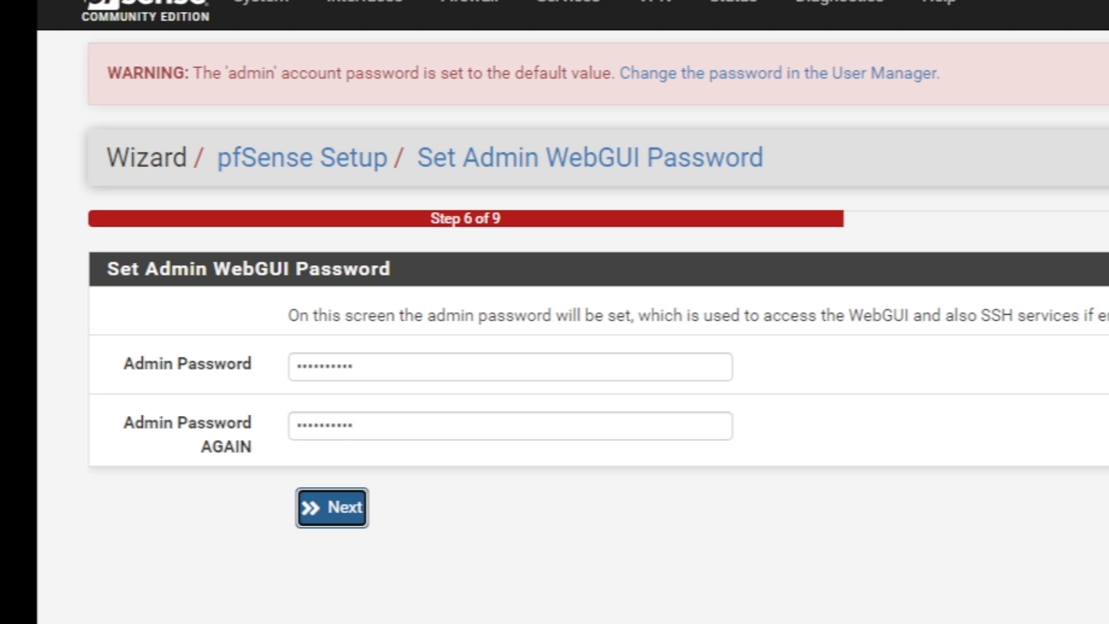
key(Return)
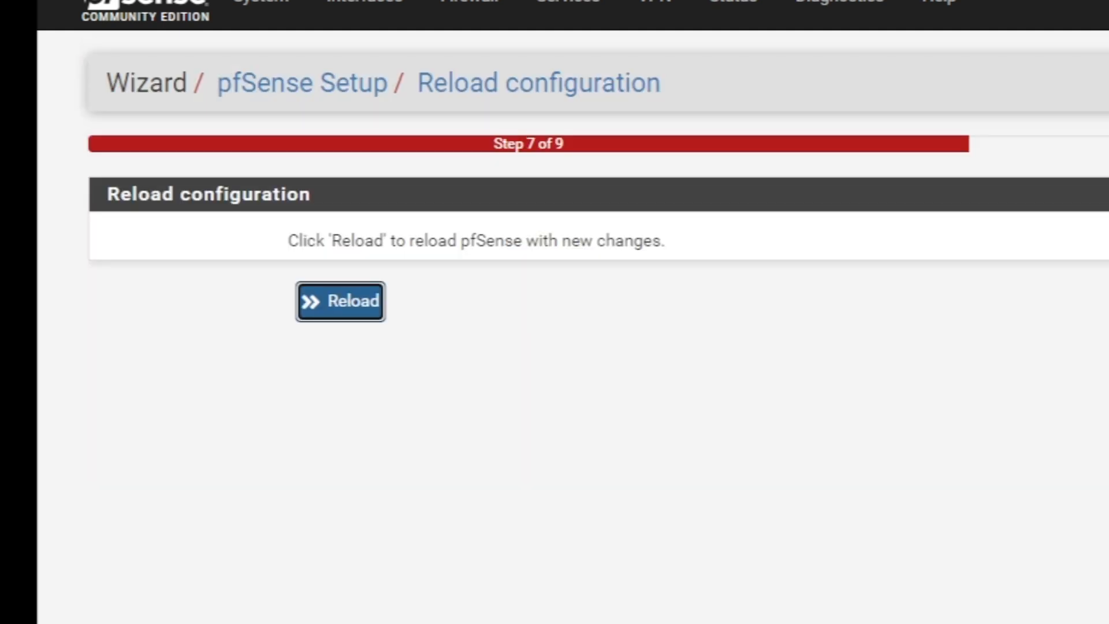
Reload pfSense with the new configuration and review the Wizard completed page
key(Return)
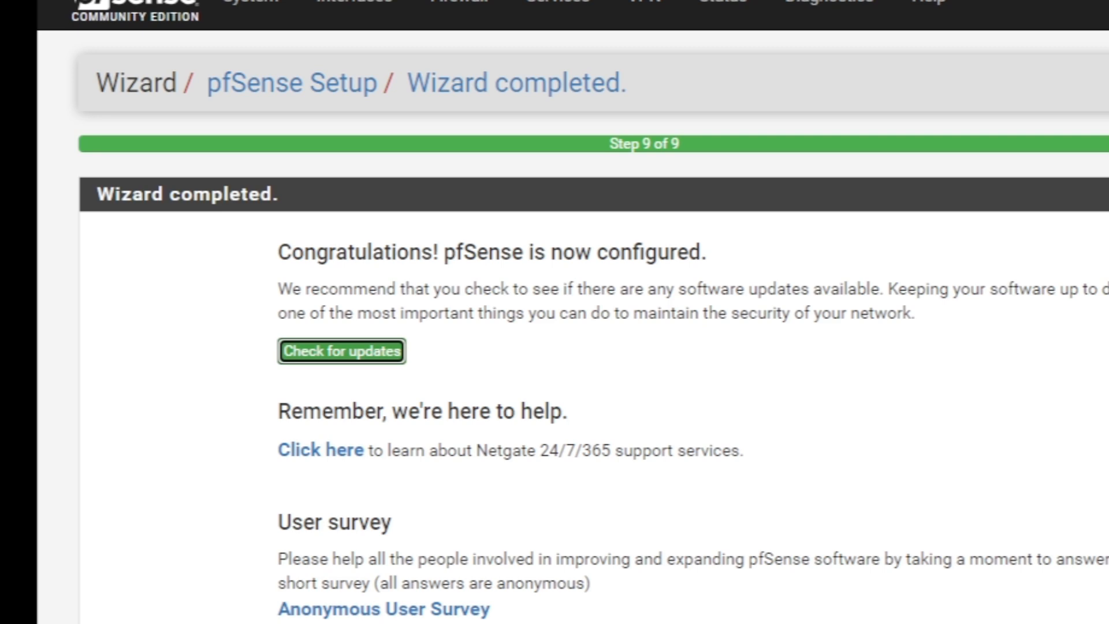
scroll(572, 312, down, 4)
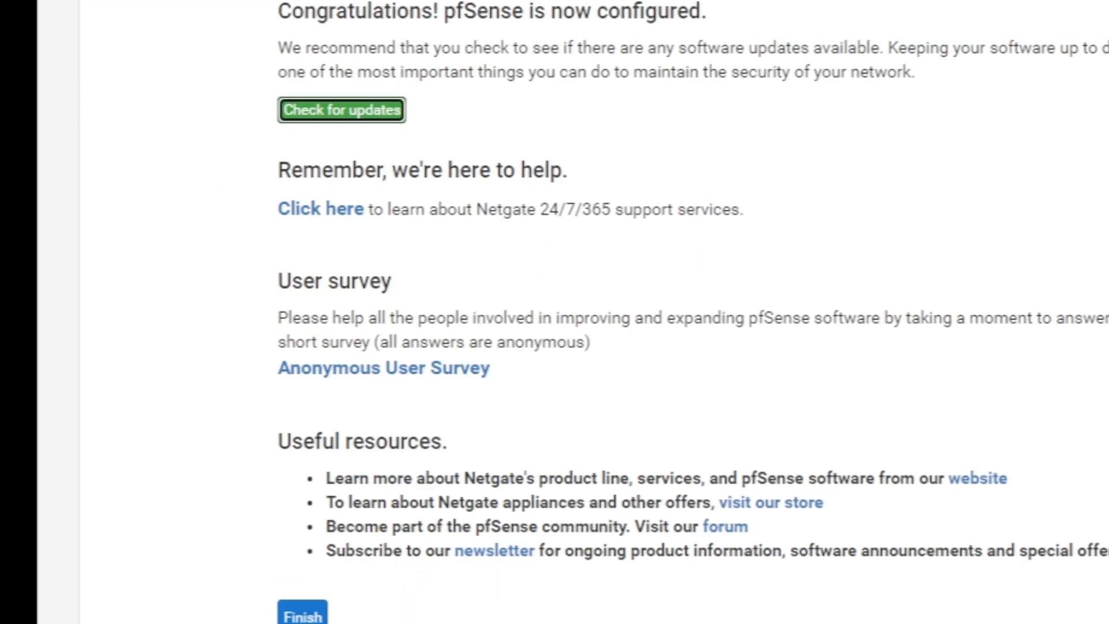
scroll(571, 312, down, 2)
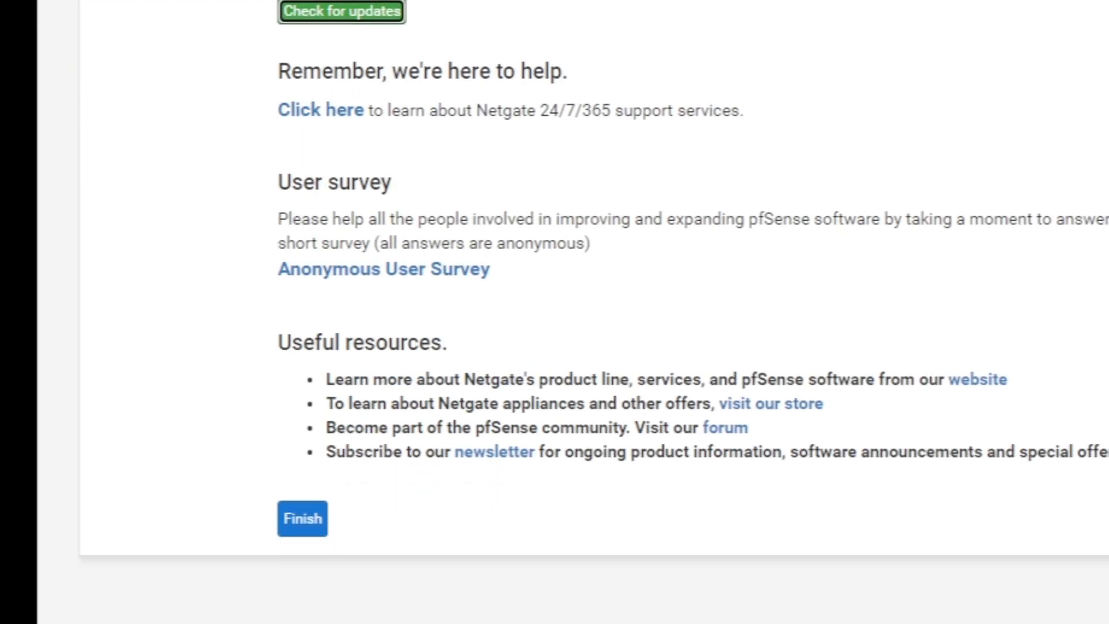
scroll(571, 312, up, 4)
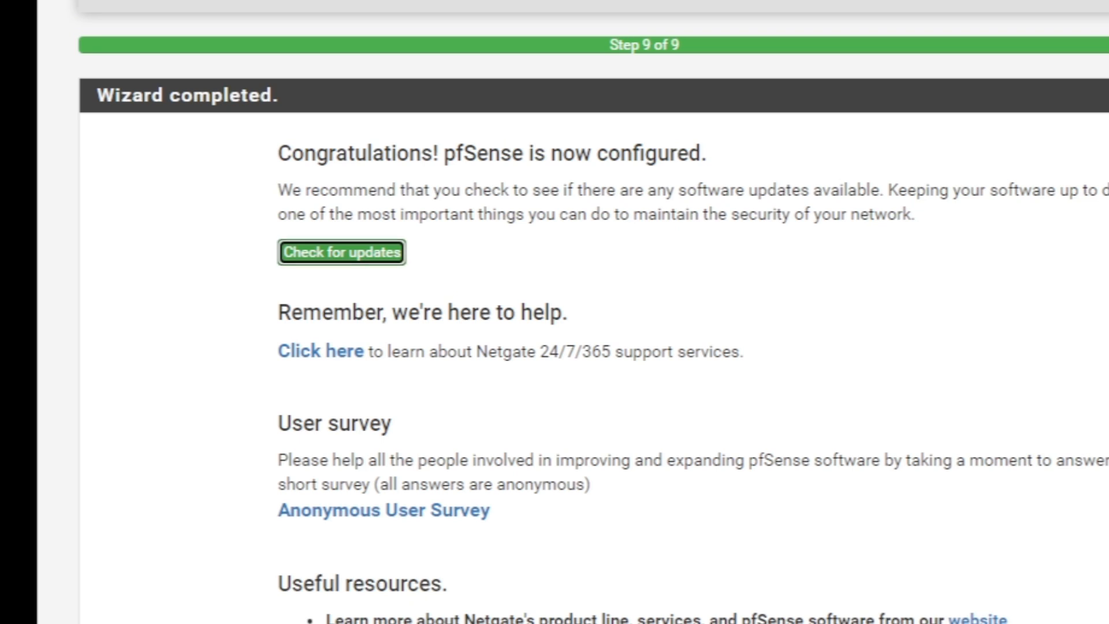
Check for firmware updates on the Current Stable Release branch, confirming 2.7.2 is current
click(342, 252)
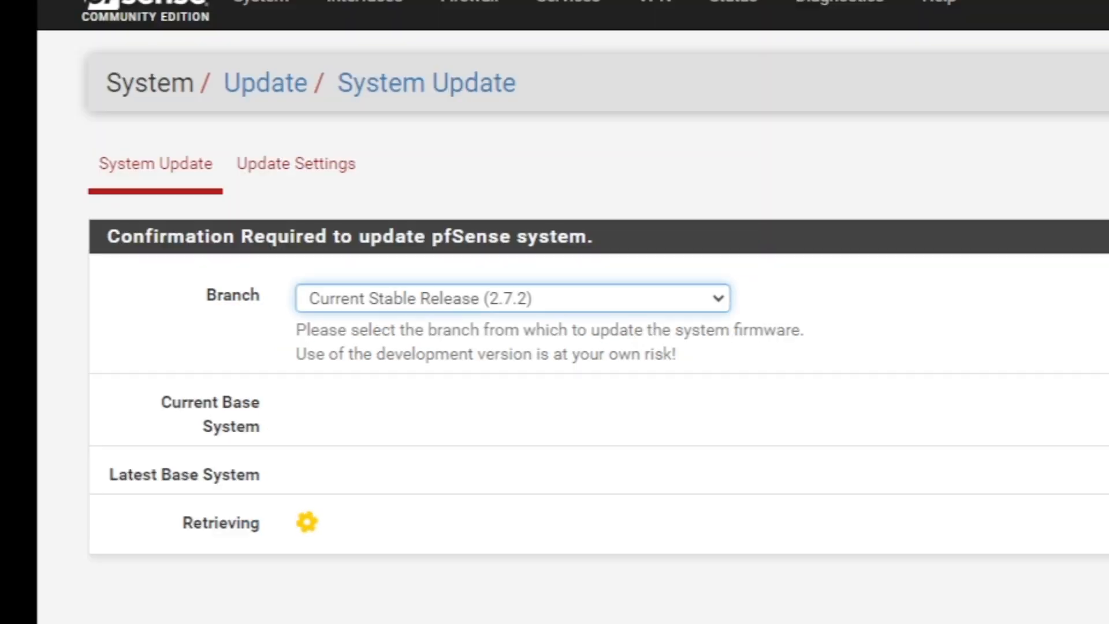
click(513, 298)
key(Escape)
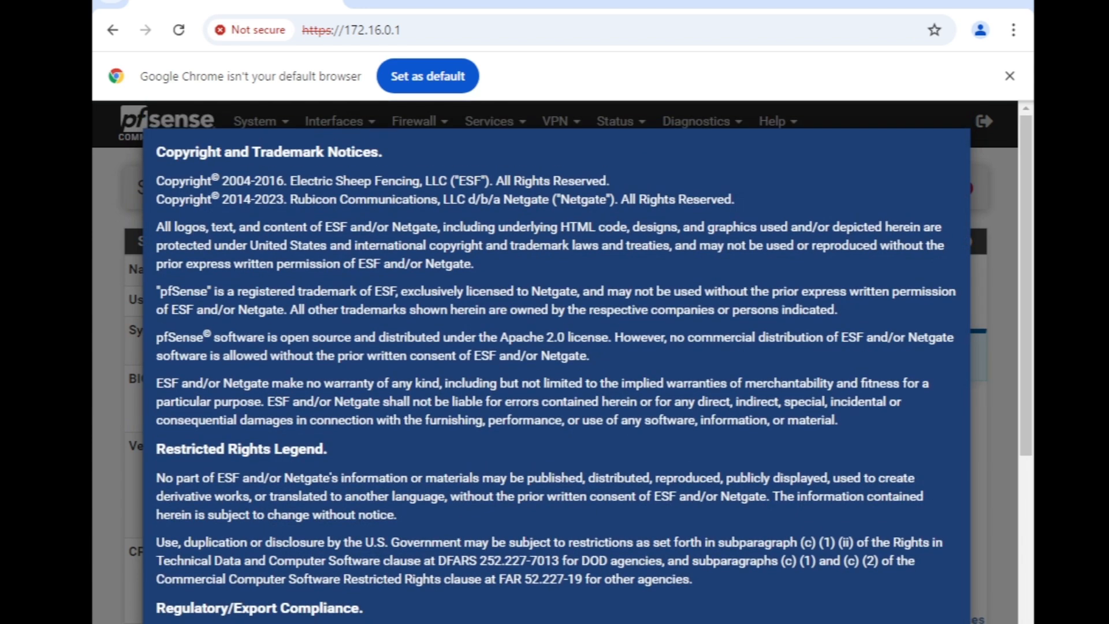
Accept the copyright and trademark notice and dismiss the user survey prompt
scroll(556, 323, down, 5)
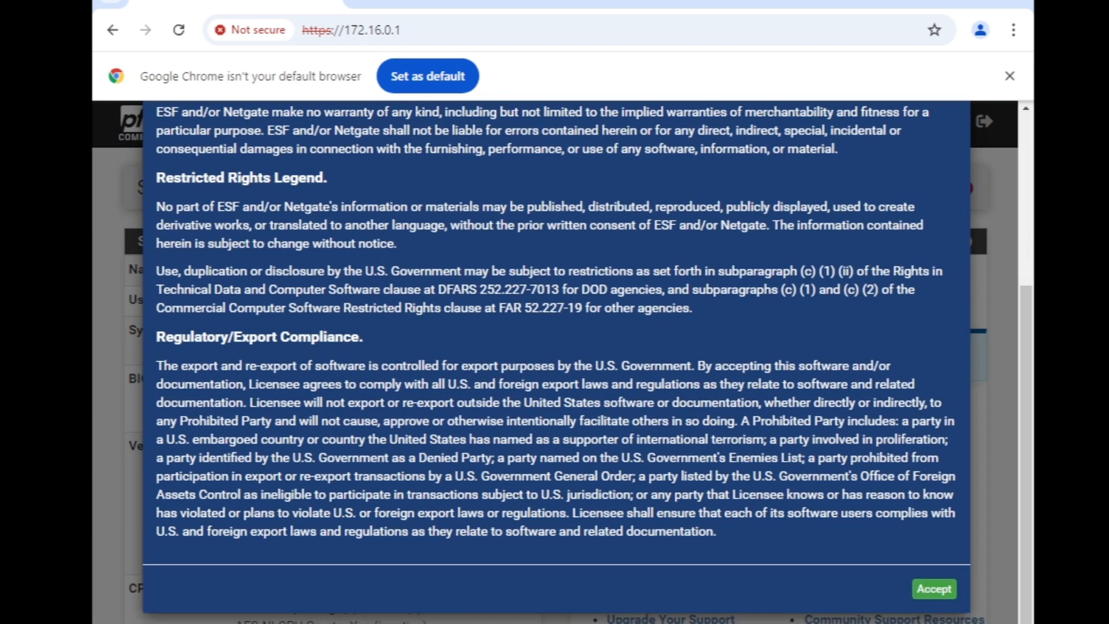
scroll(556, 347, up, 5)
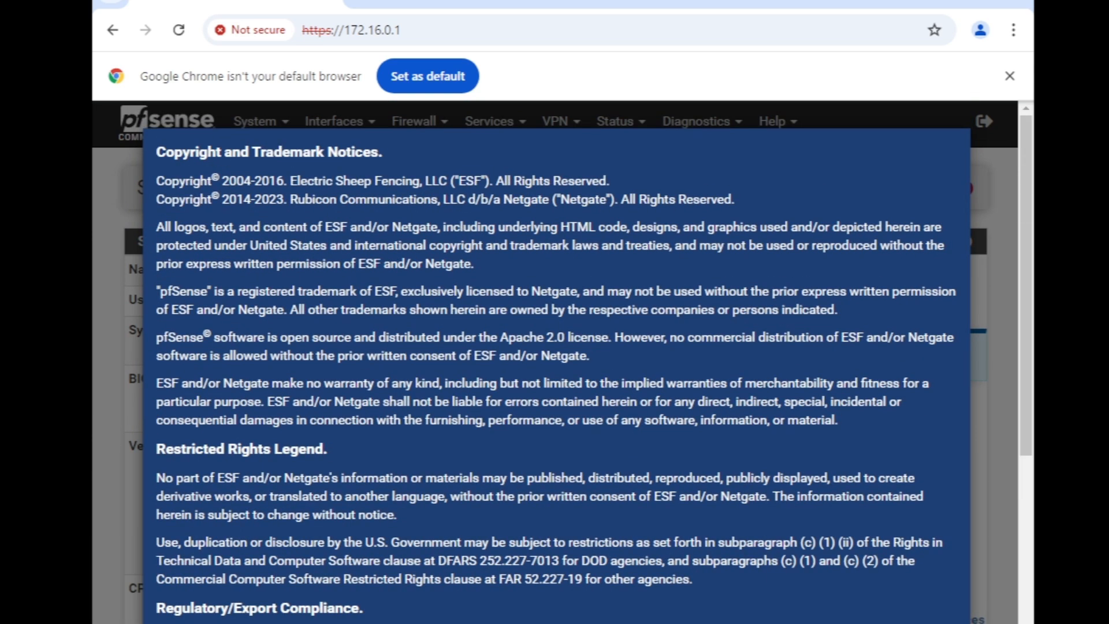
scroll(556, 347, down, 5)
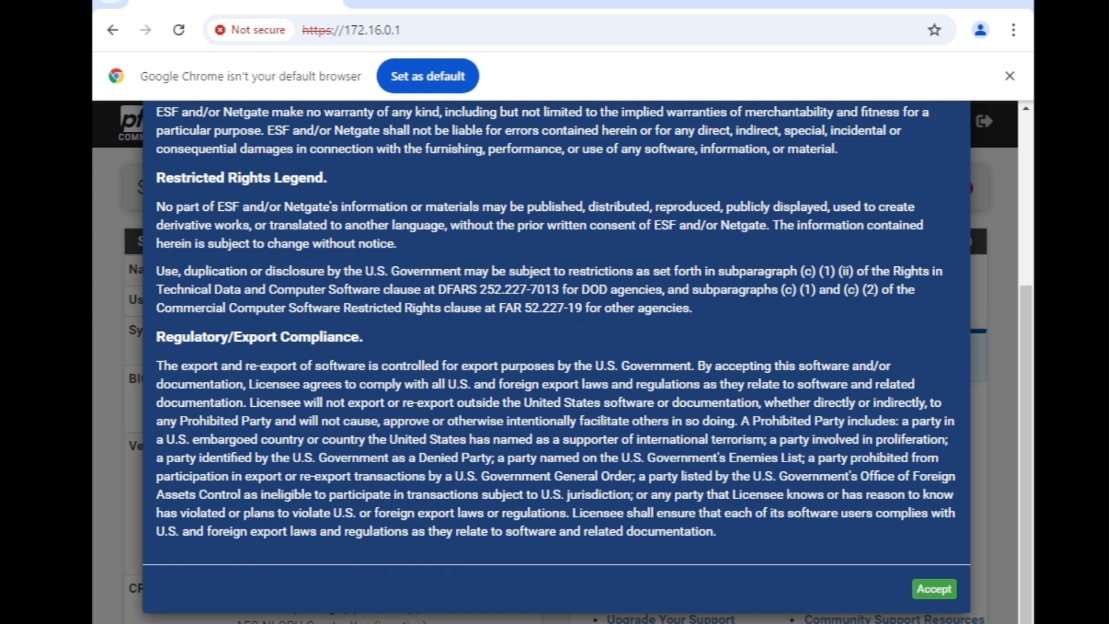
click(934, 588)
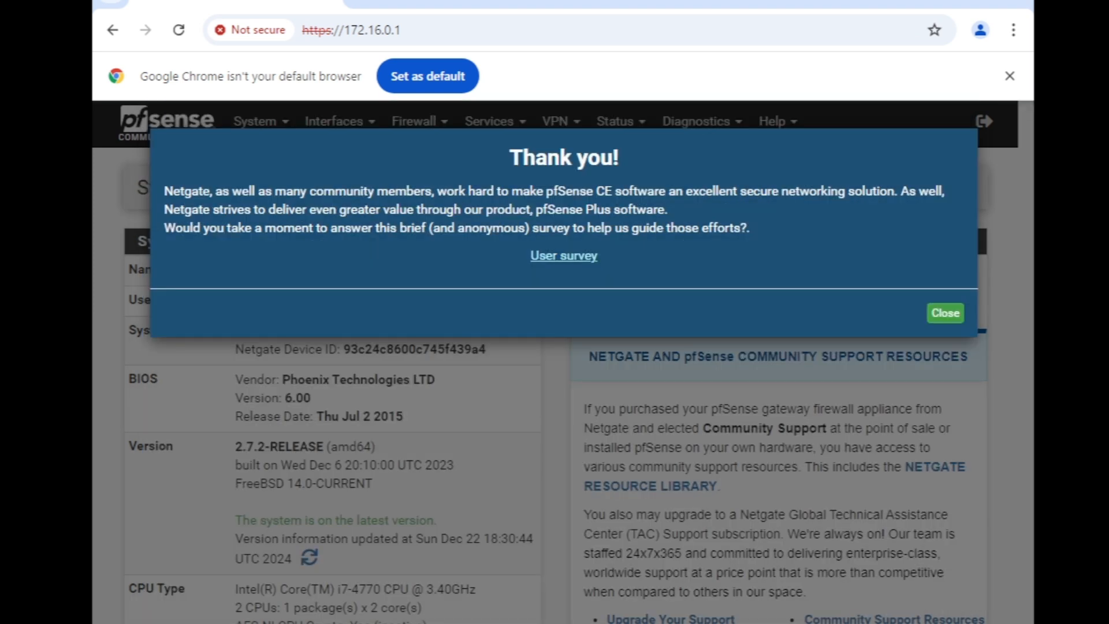
click(945, 313)
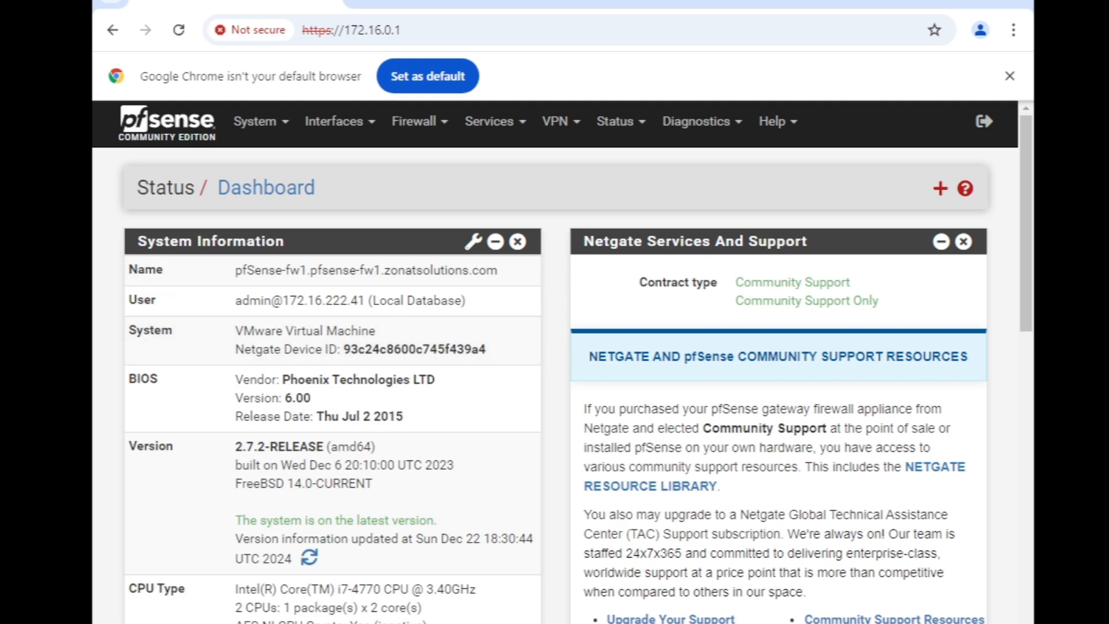
Move the Disks widget to the right column and place Interfaces at its top
scroll(555, 362, down, 10)
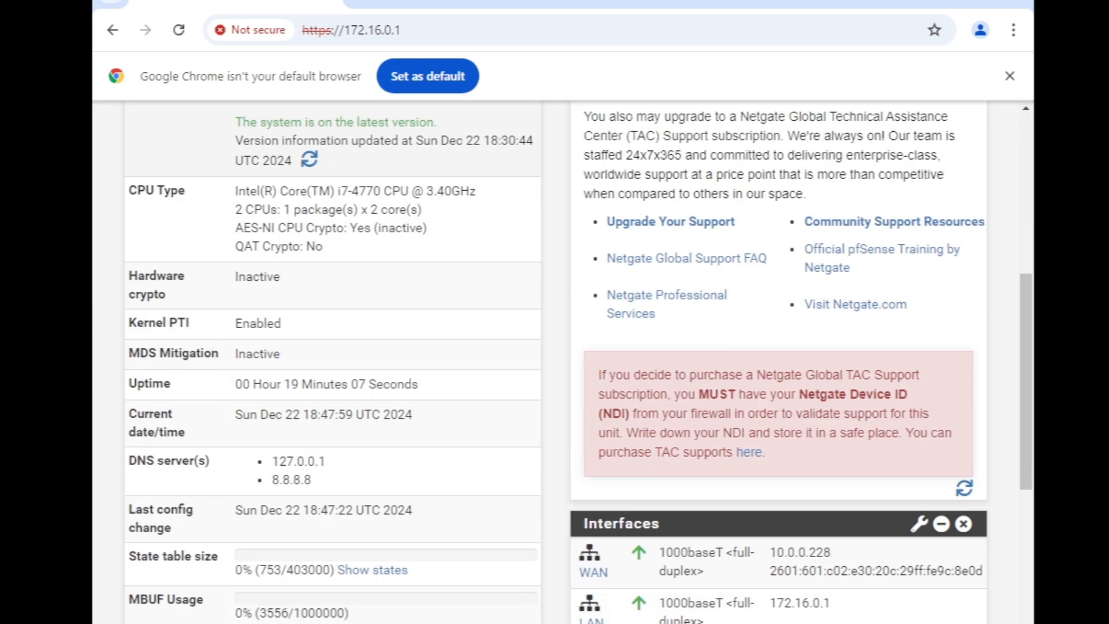
scroll(554, 363, up, 10)
scroll(555, 362, down, 10)
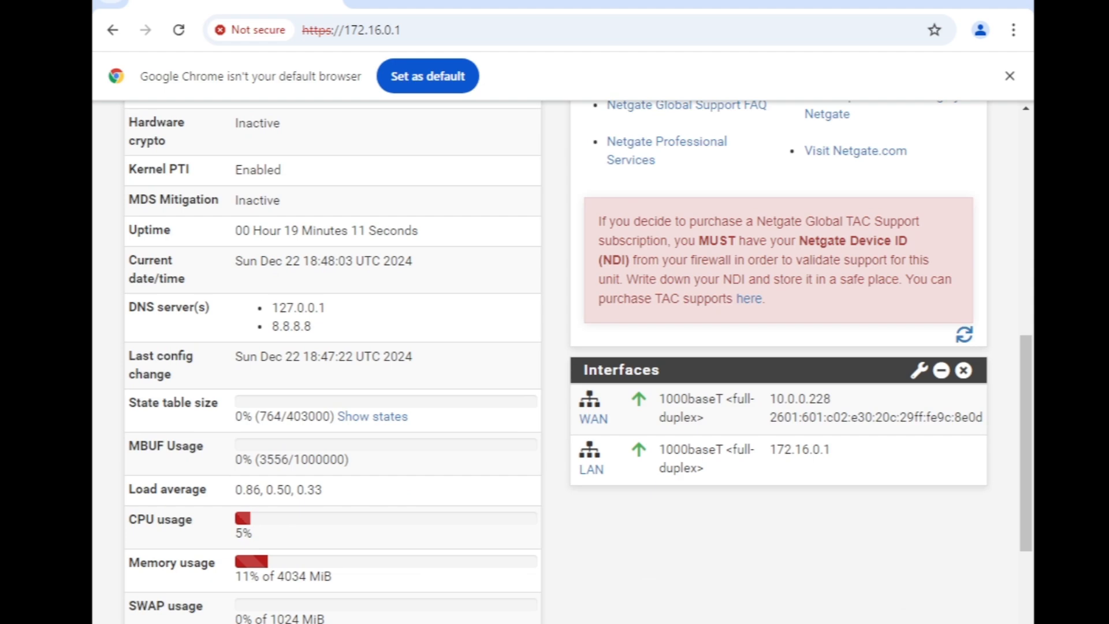
drag(323, 472, 745, 462)
drag(621, 292, 569, 277)
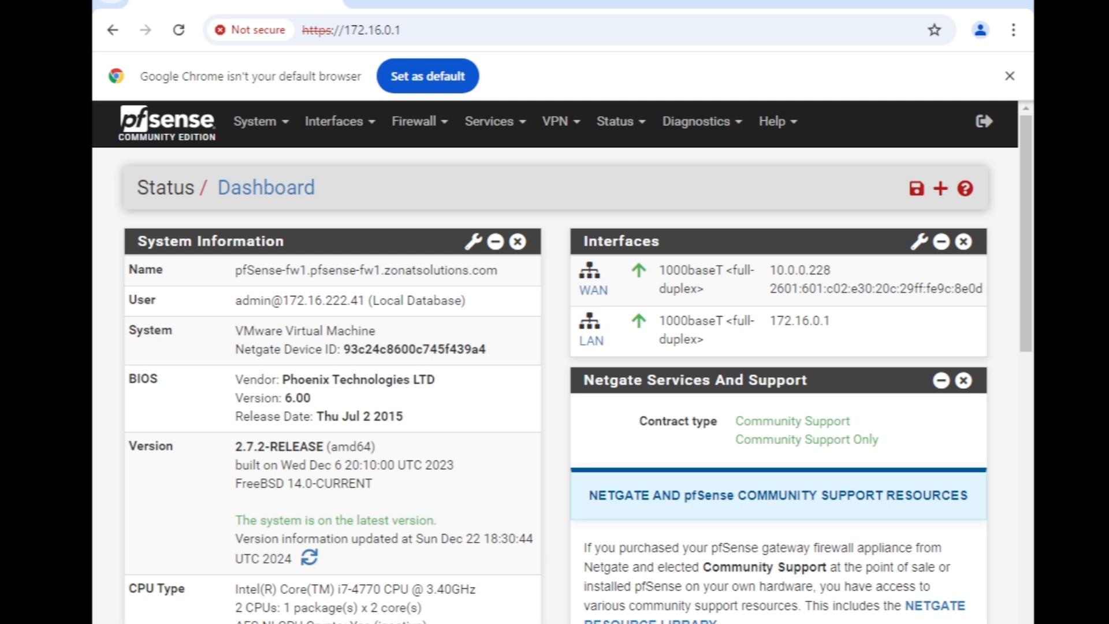
Remove the Netgate Services And Support widget and stay on the dashboard
click(963, 380)
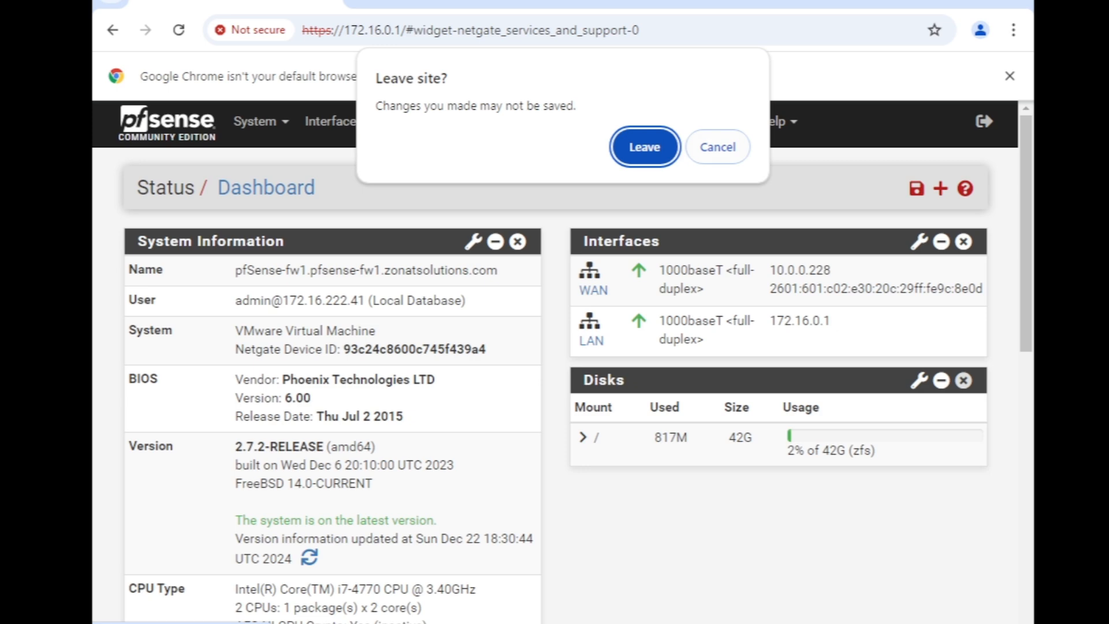
click(718, 146)
scroll(562, 364, down, 3)
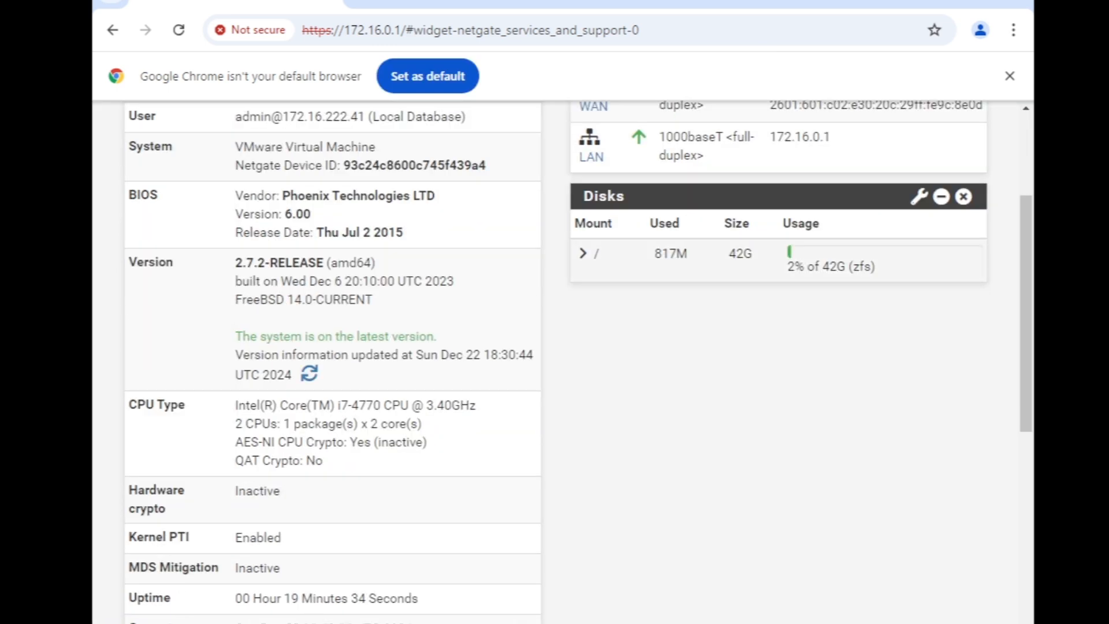
scroll(562, 364, up, 3)
Expand the root mount in the Disks widget and highlight the SWAP usage reading
click(583, 437)
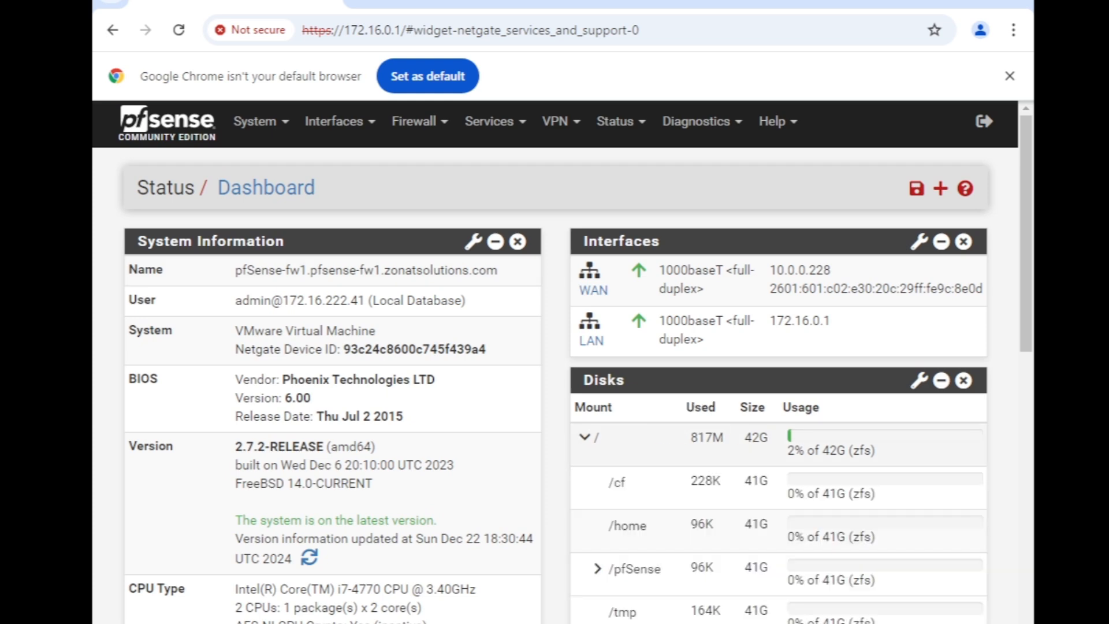
scroll(561, 364, down, 8)
scroll(561, 364, up, 8)
scroll(562, 364, down, 10)
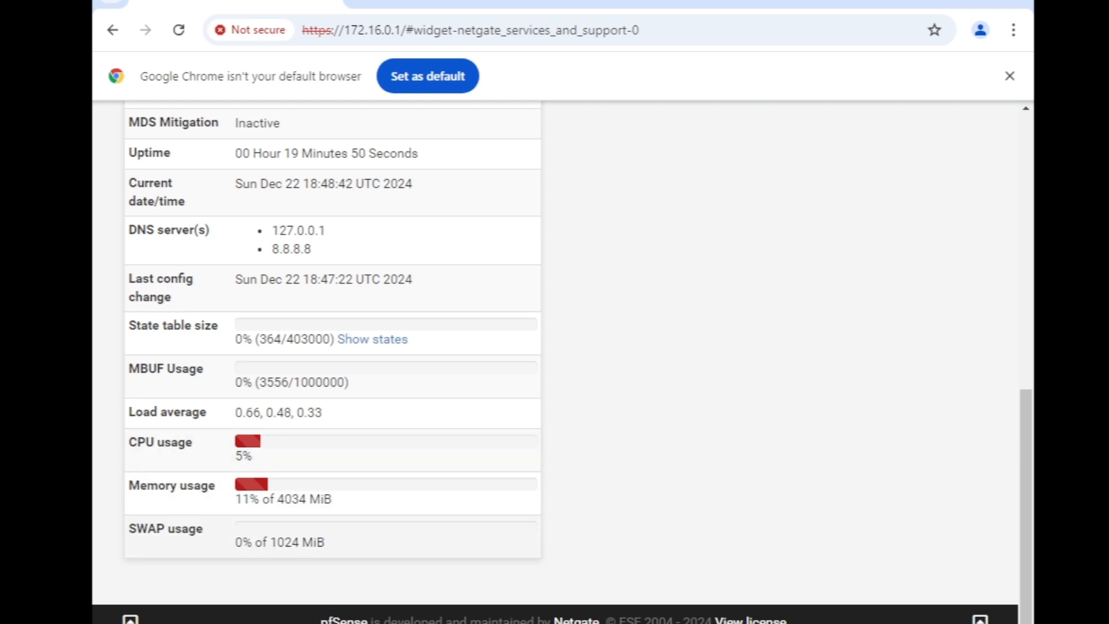
mouse_move(129, 529)
mouse_down()
mouse_move(203, 529)
mouse_move(148, 529)
mouse_up()
Clear the selection and show the Available Widgets list from the dashboard header
click(148, 529)
scroll(555, 358, up, 10)
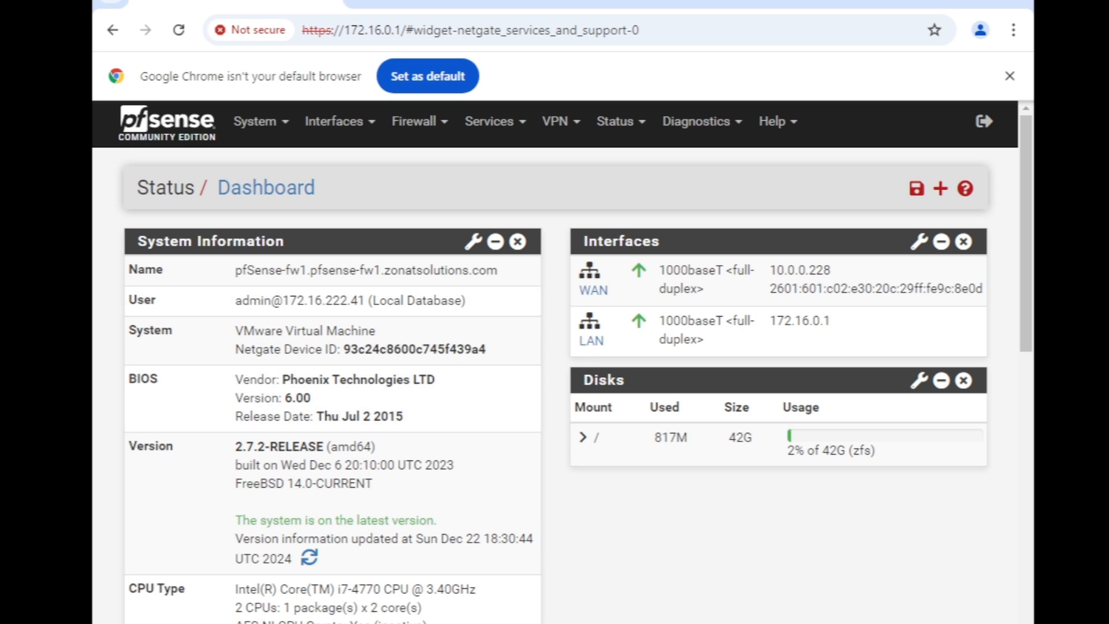
click(940, 189)
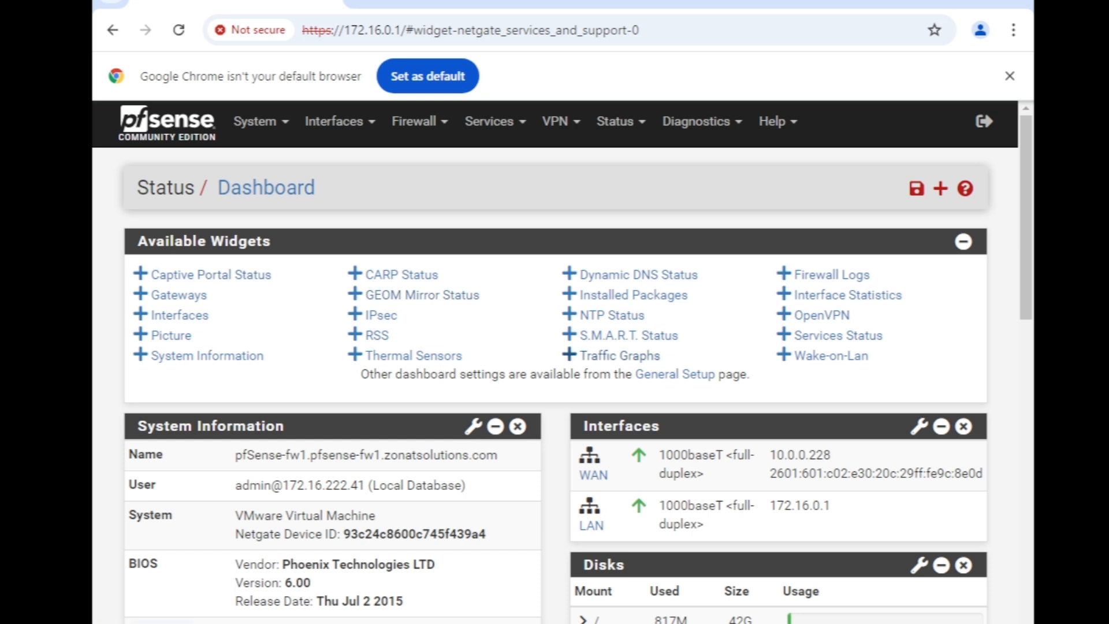
Add the Traffic Graphs widget, letting the dashboard reload
click(569, 355)
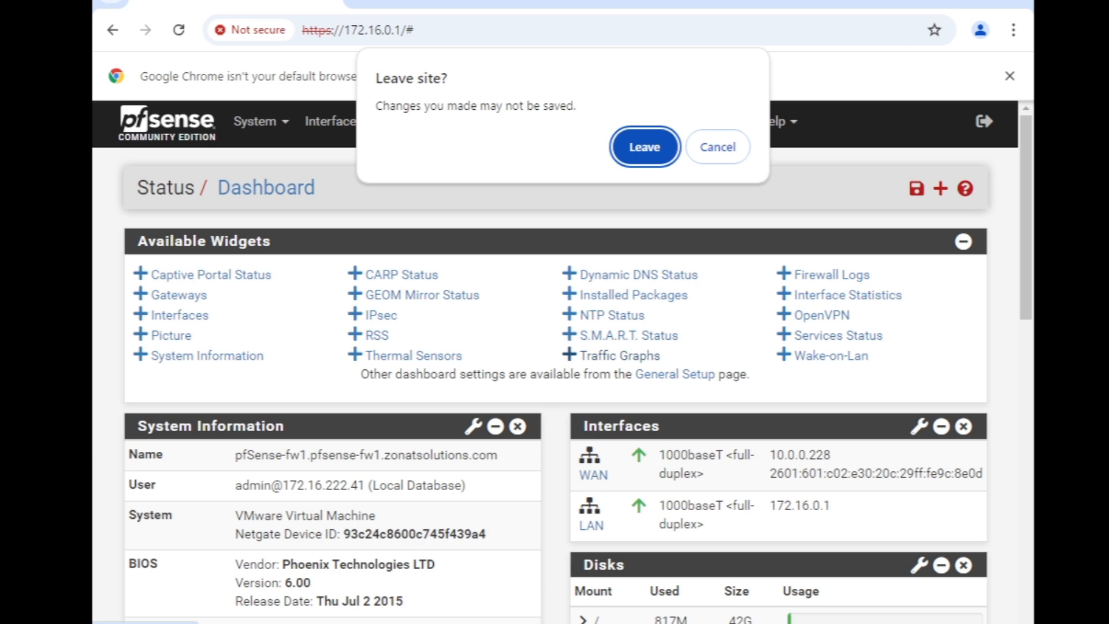
click(645, 147)
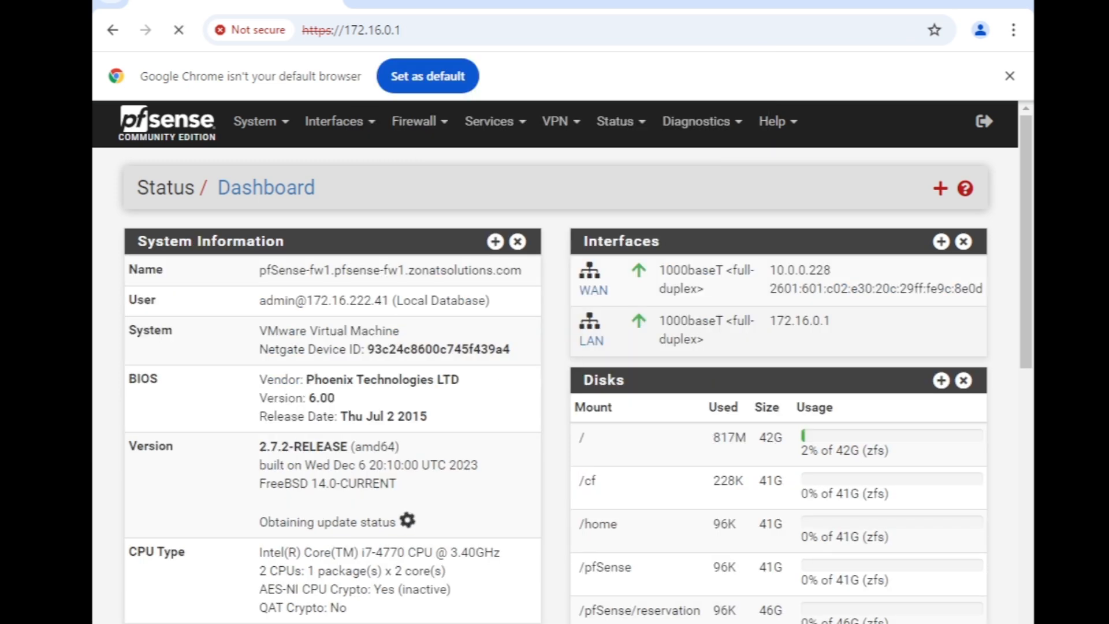
scroll(664, 265, down, 10)
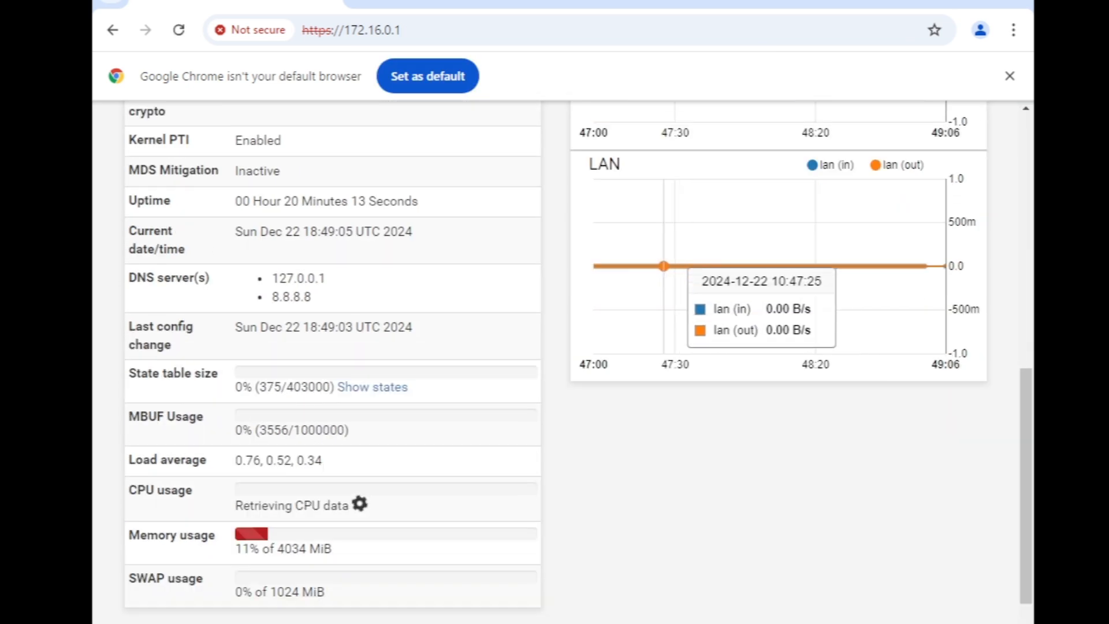
scroll(664, 296, up, 4)
scroll(670, 323, down, 4)
scroll(669, 324, up, 7)
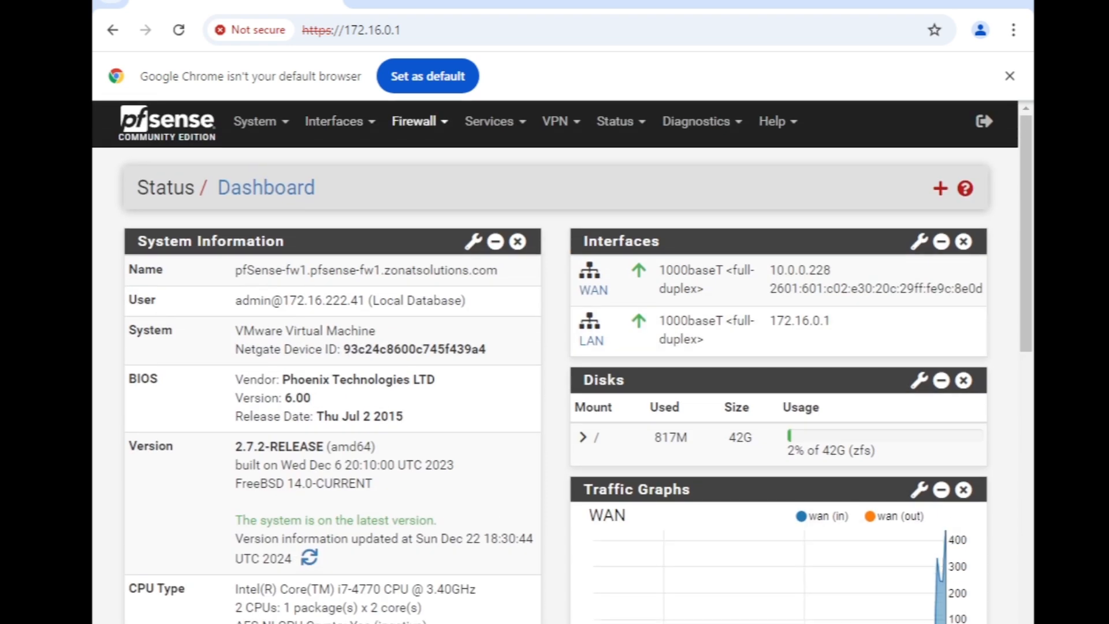
Add the Gateways widget to the dashboard
double_click(941, 188)
click(940, 188)
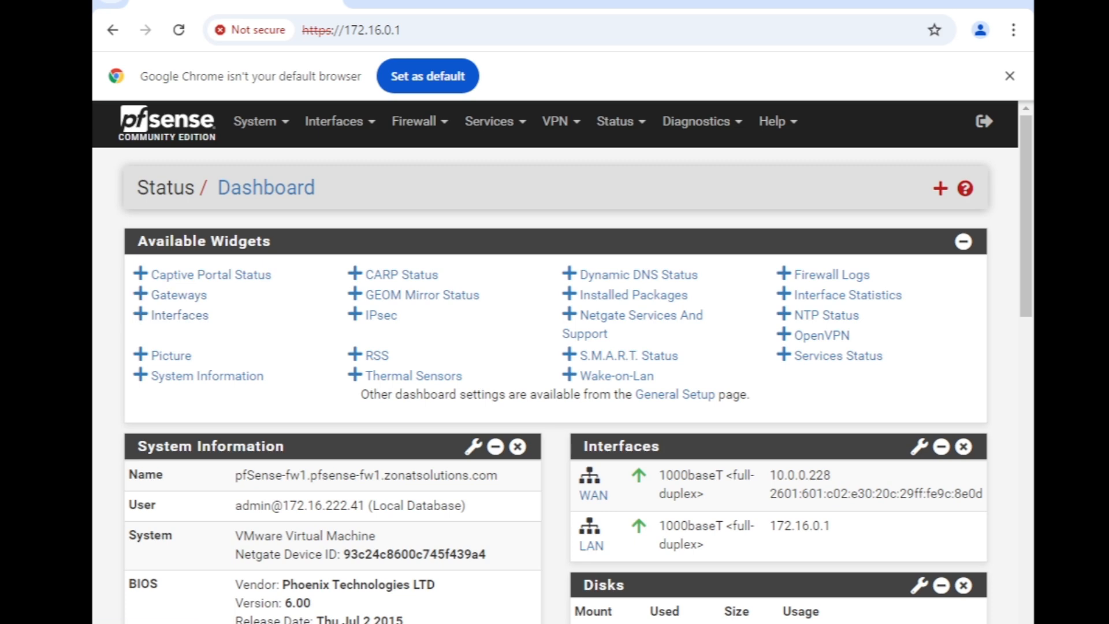
click(141, 294)
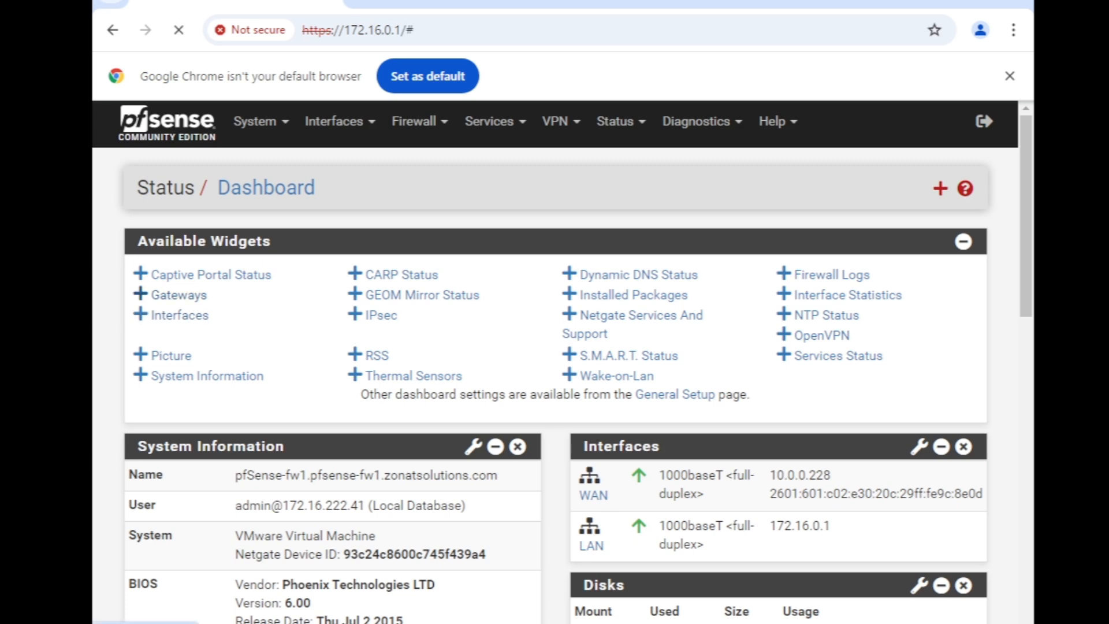
scroll(554, 346, down, 10)
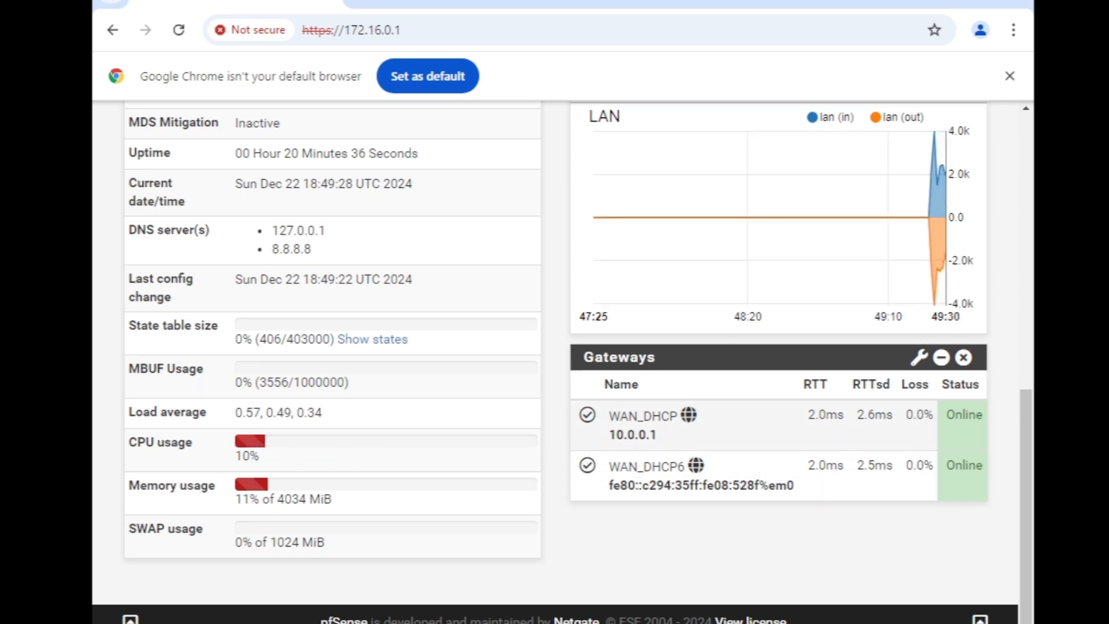
scroll(687, 421, up, 10)
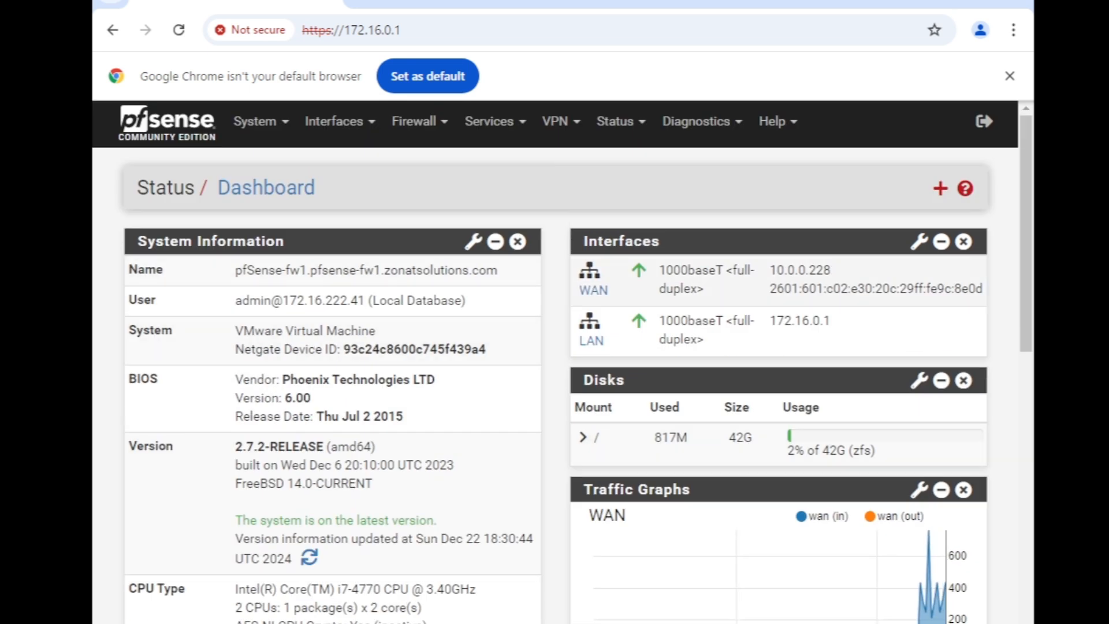
Select the WAN gateway address 10.0.0.228 for copying
drag(832, 270, 769, 270)
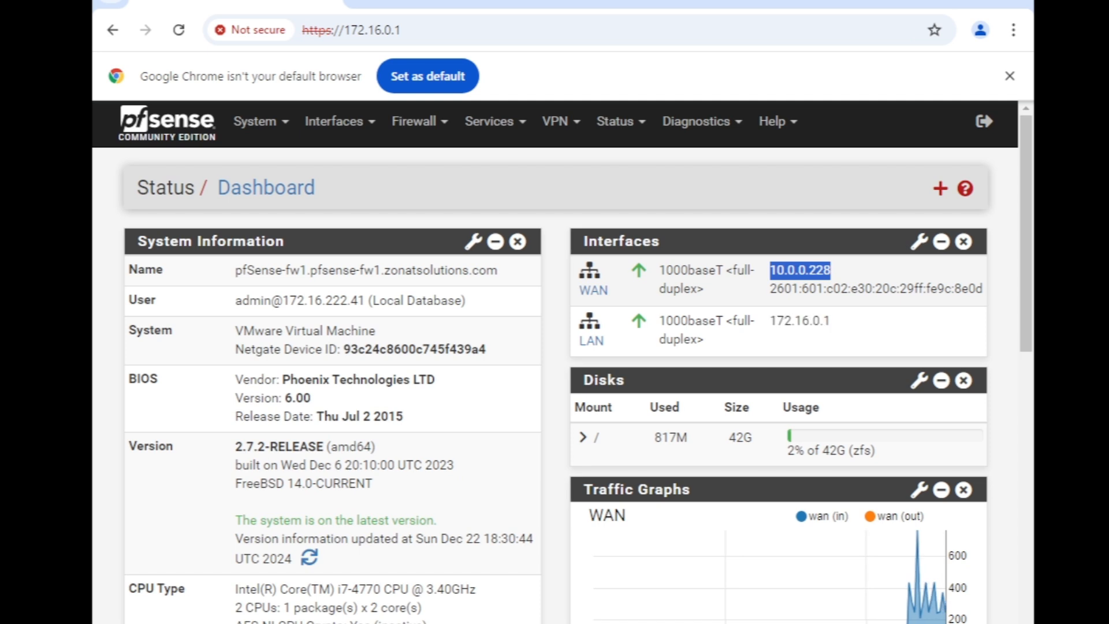
click(508, 335)
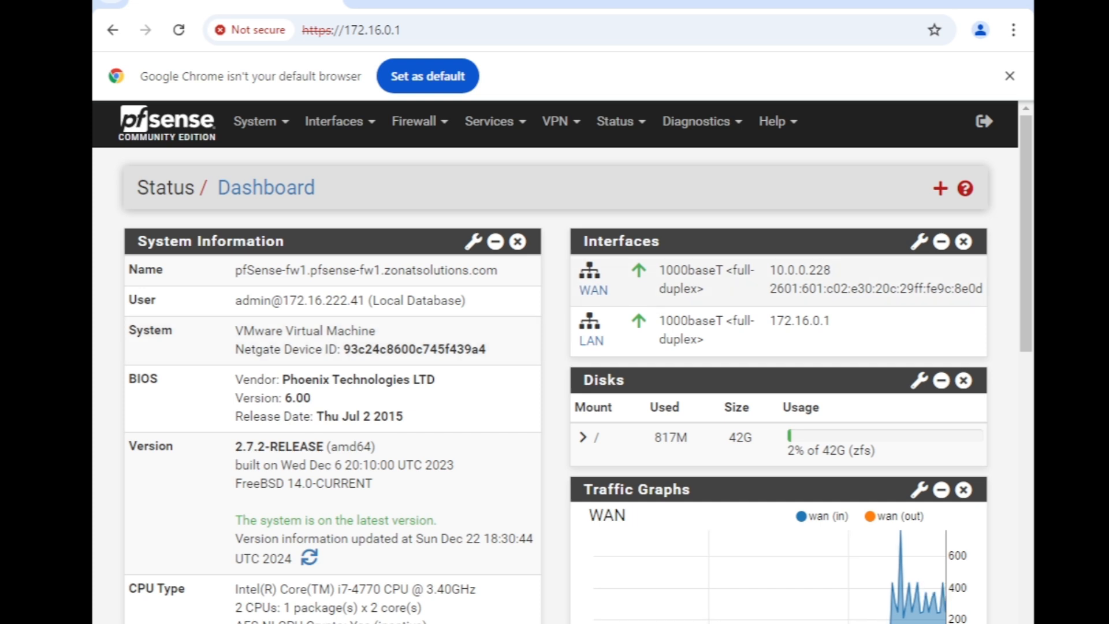
double_click(800, 271)
key(ctrl+c)
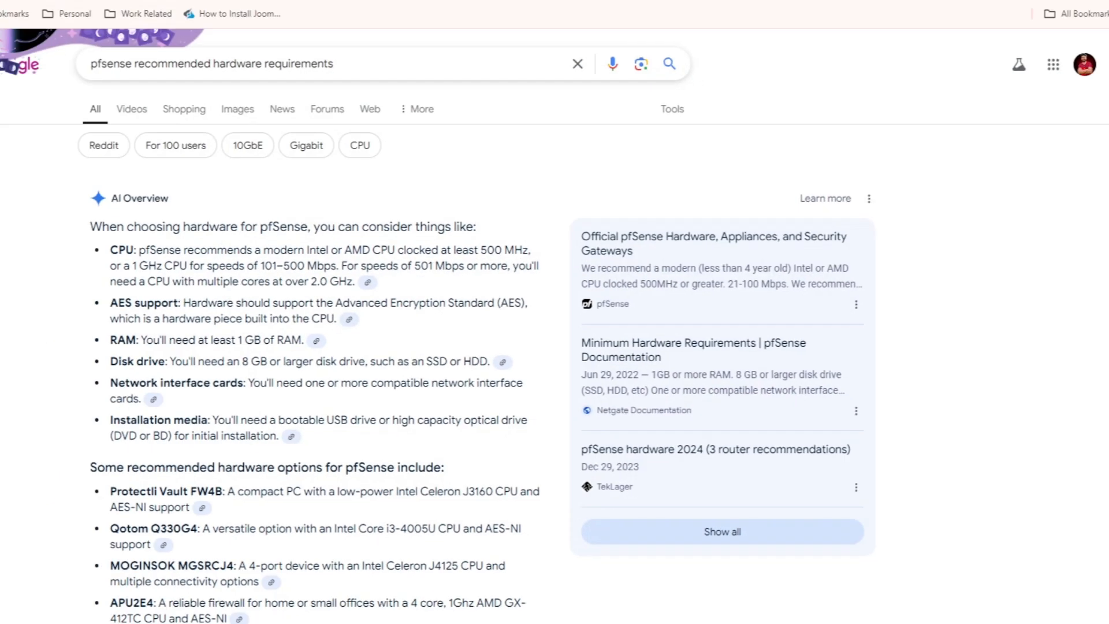
Load 10.0.0.228 in a new Chrome tab, then bring up Windows search
key(ctrl+t)
key(ctrl+v)
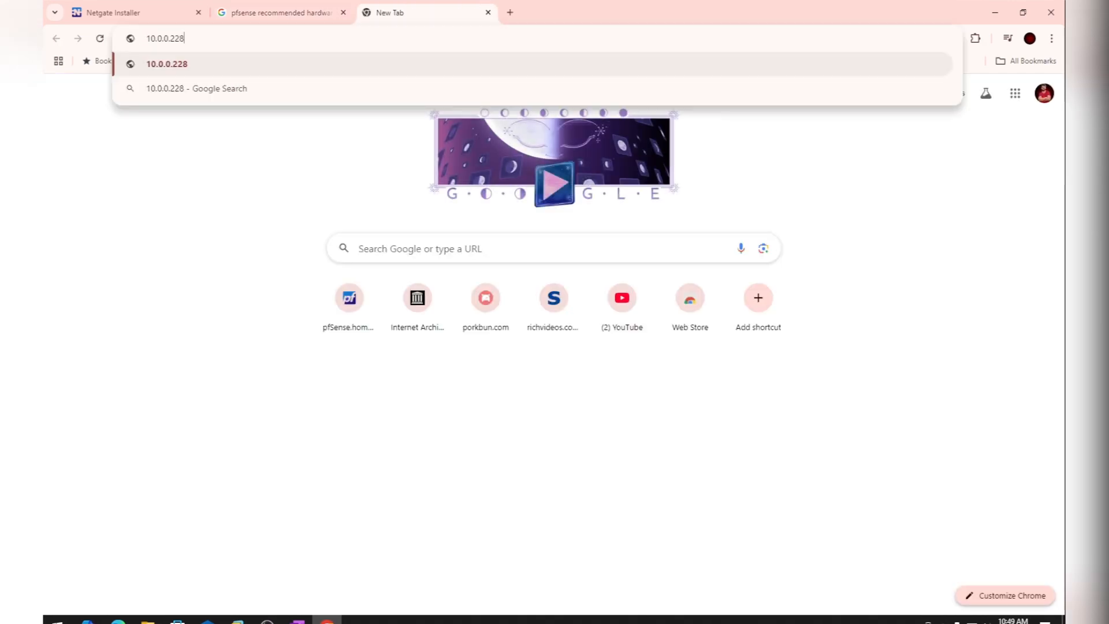
key(Return)
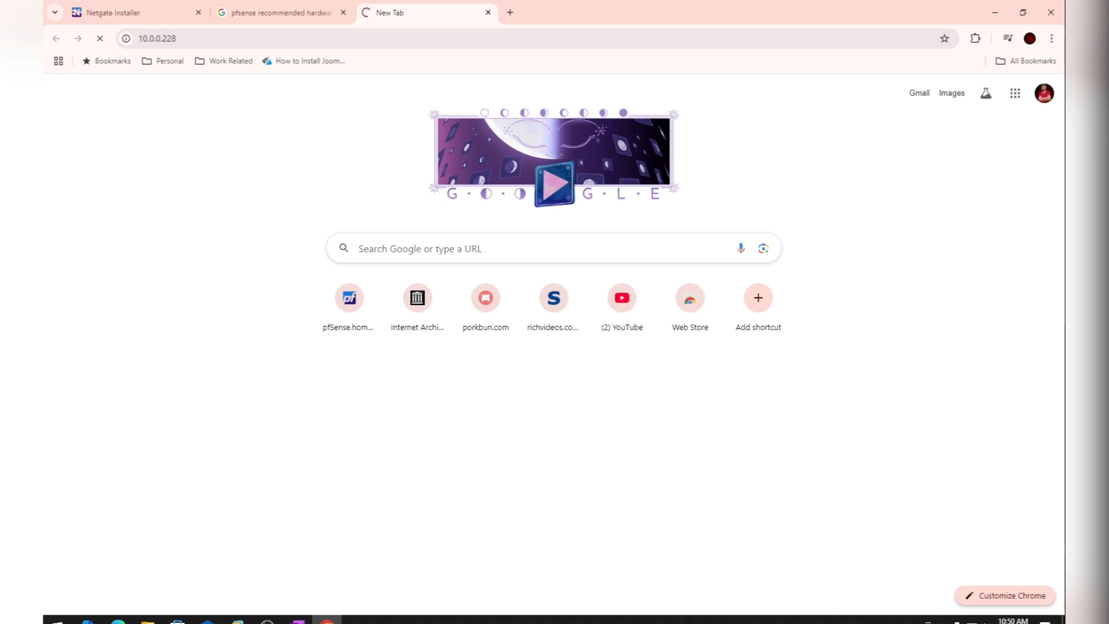
click(56, 620)
From Command Prompt, ping the gateway 10.0.0.1 and stop it after replies
text(cmd)
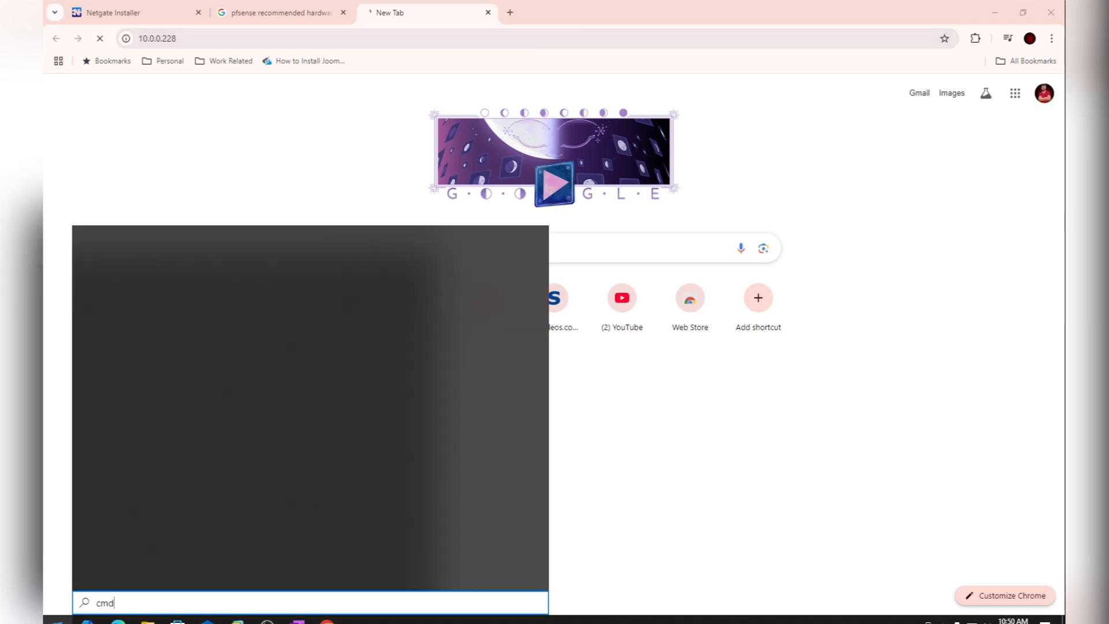
key(Return)
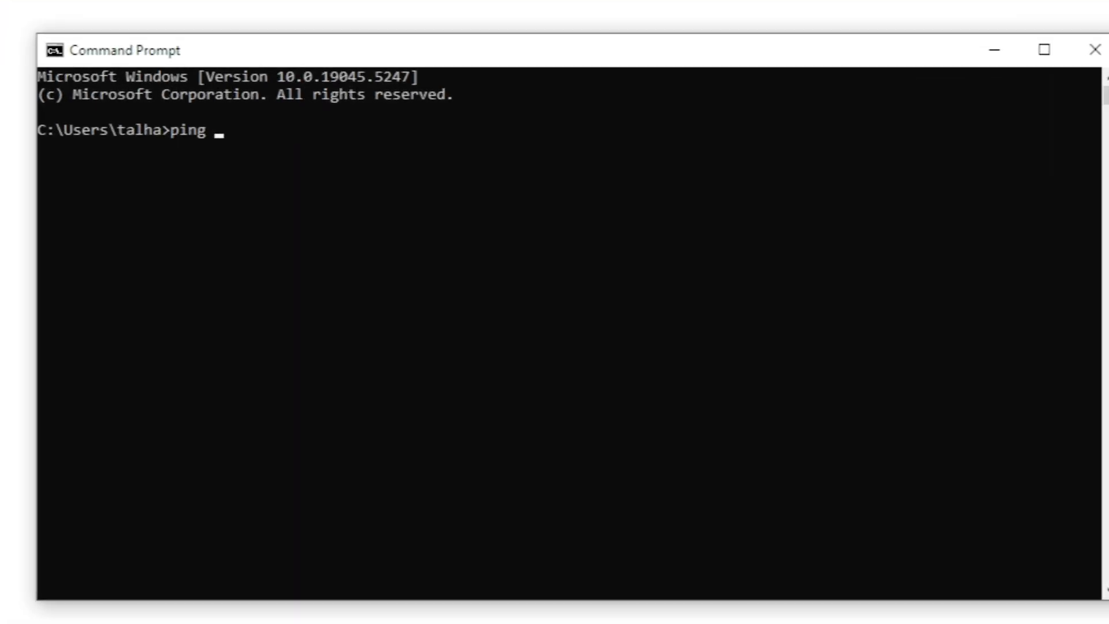
text(10.0.0.1)
key(Return)
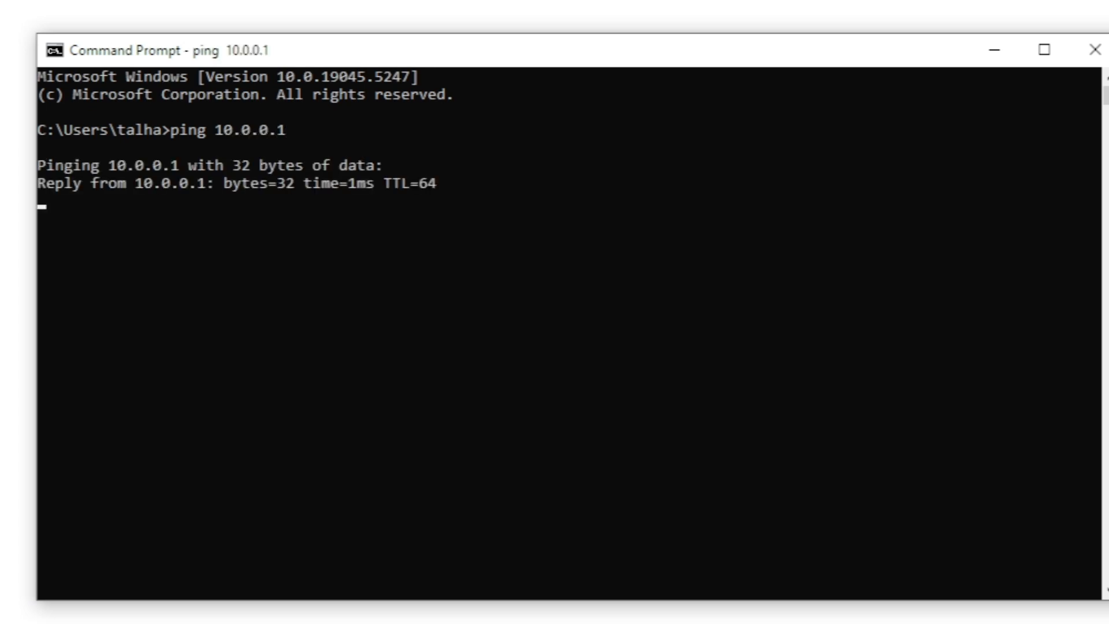
key(ctrl+c)
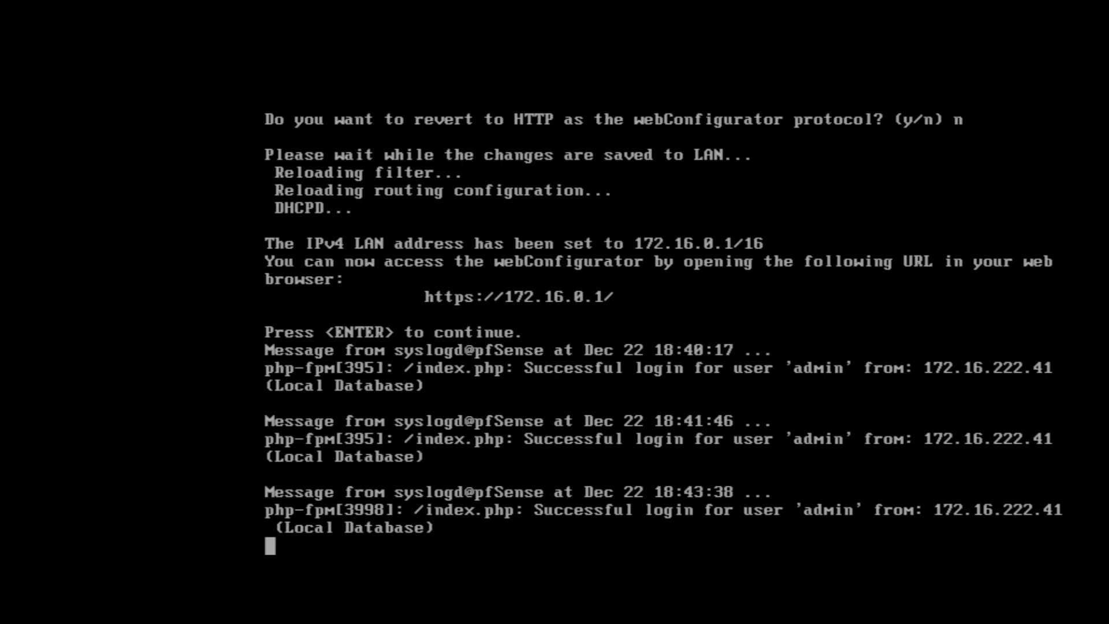
In the pfSense console shell (option 8), ping 10.0.0.1 and stop it to show statistics
key(Return)
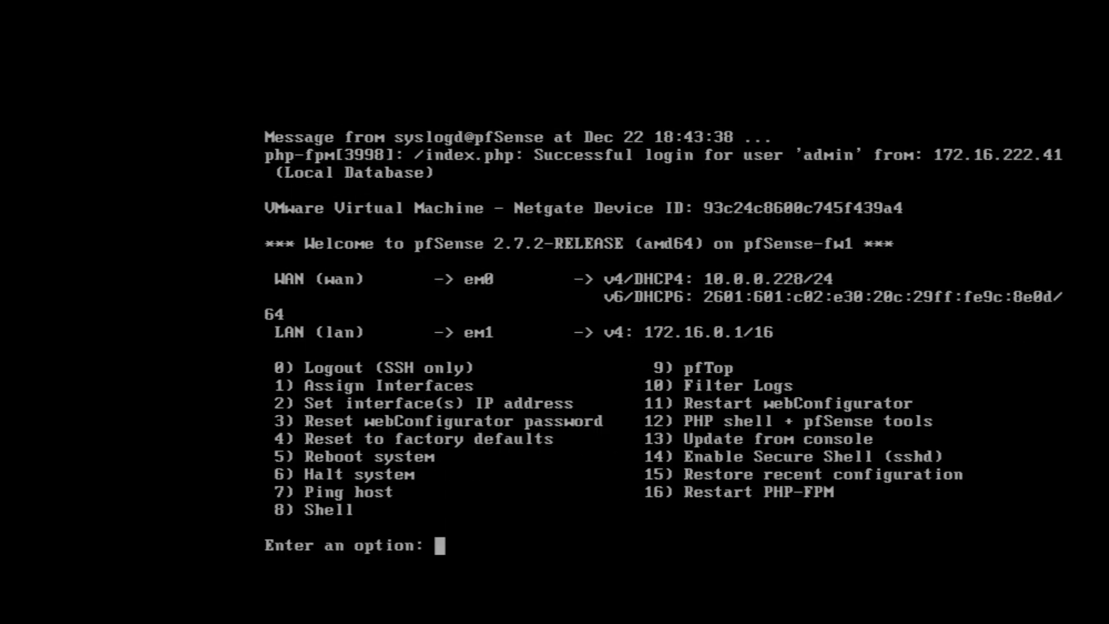
text(8)
key(Return)
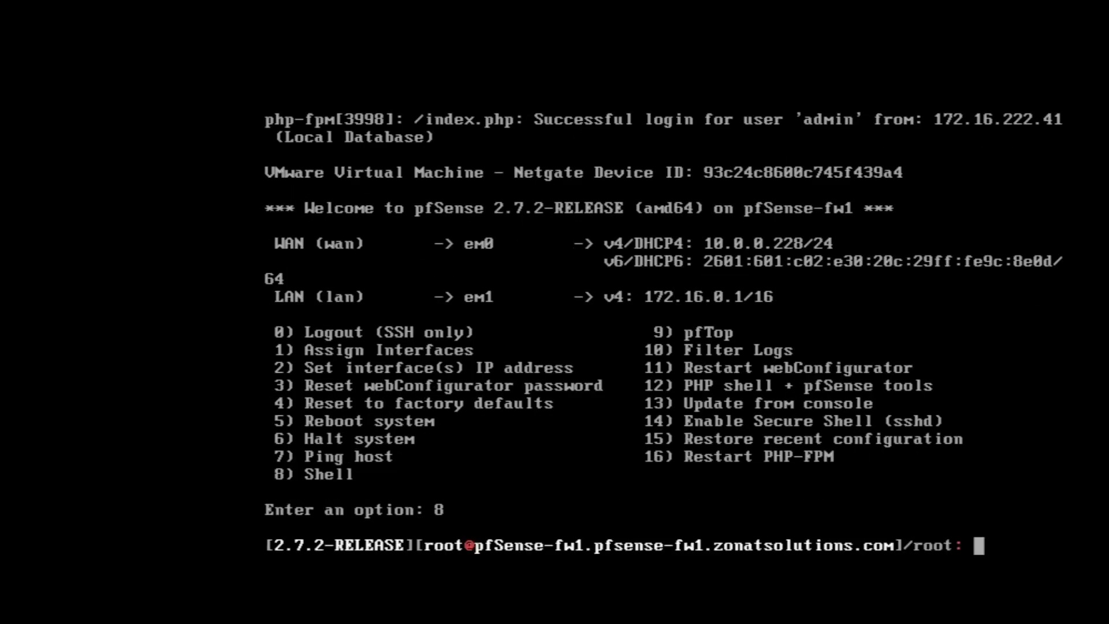
text(ping )
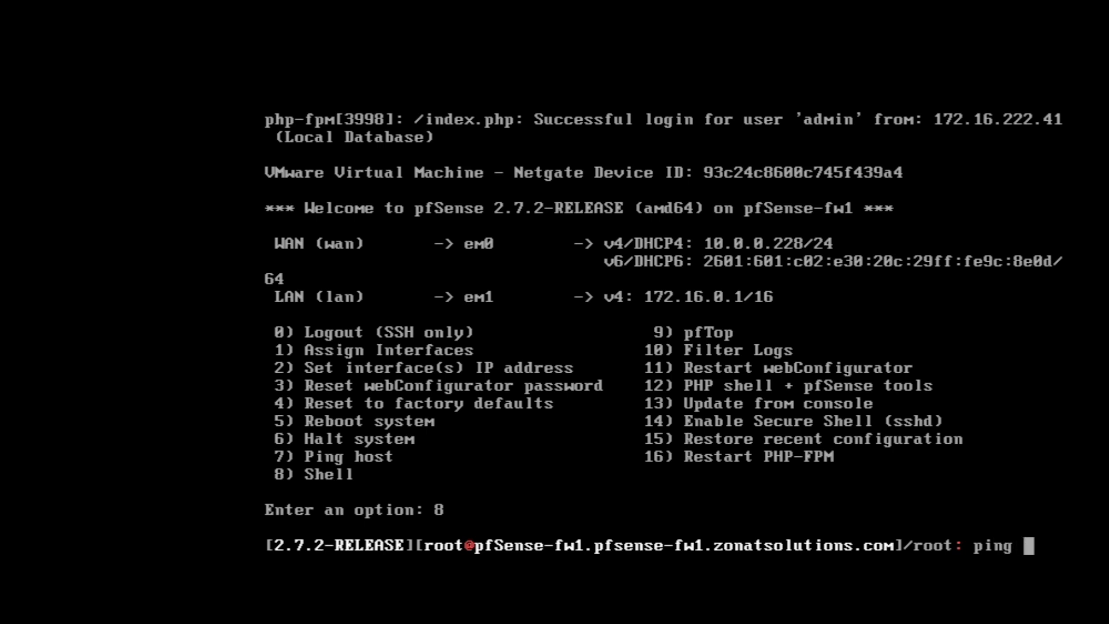
text(10/)
key(BackSpace)
text(.0.1)
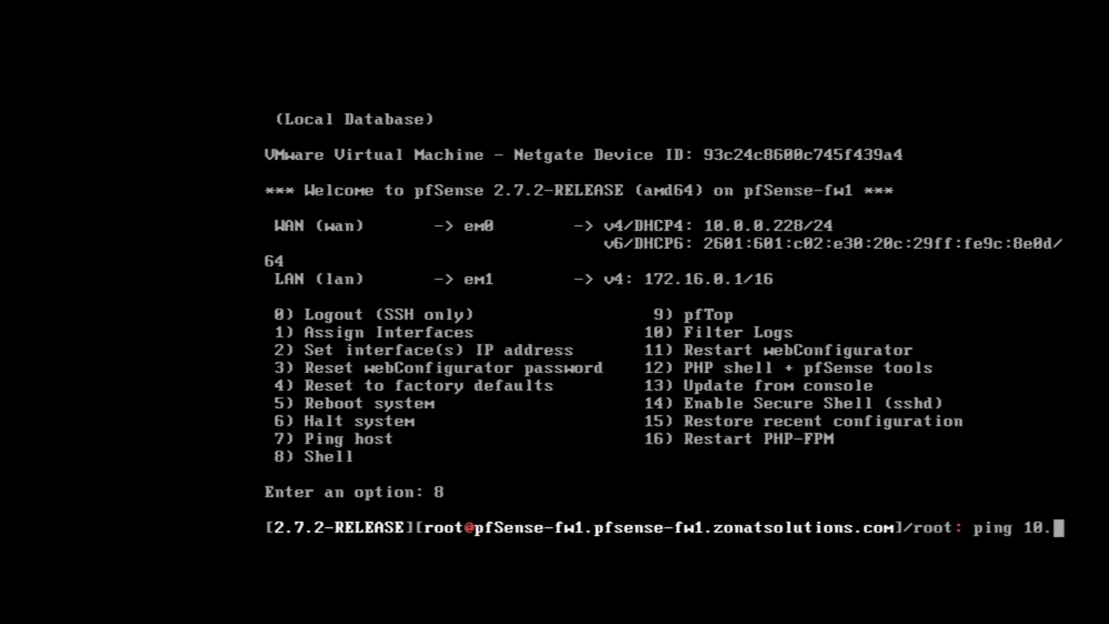
key(Return)
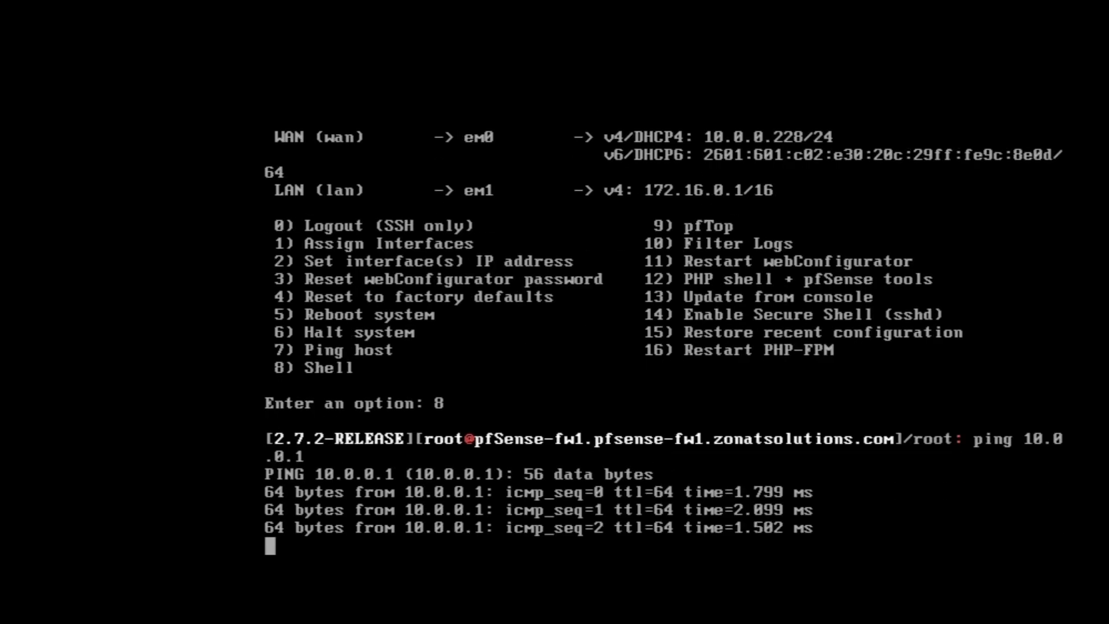
key(ctrl+c)
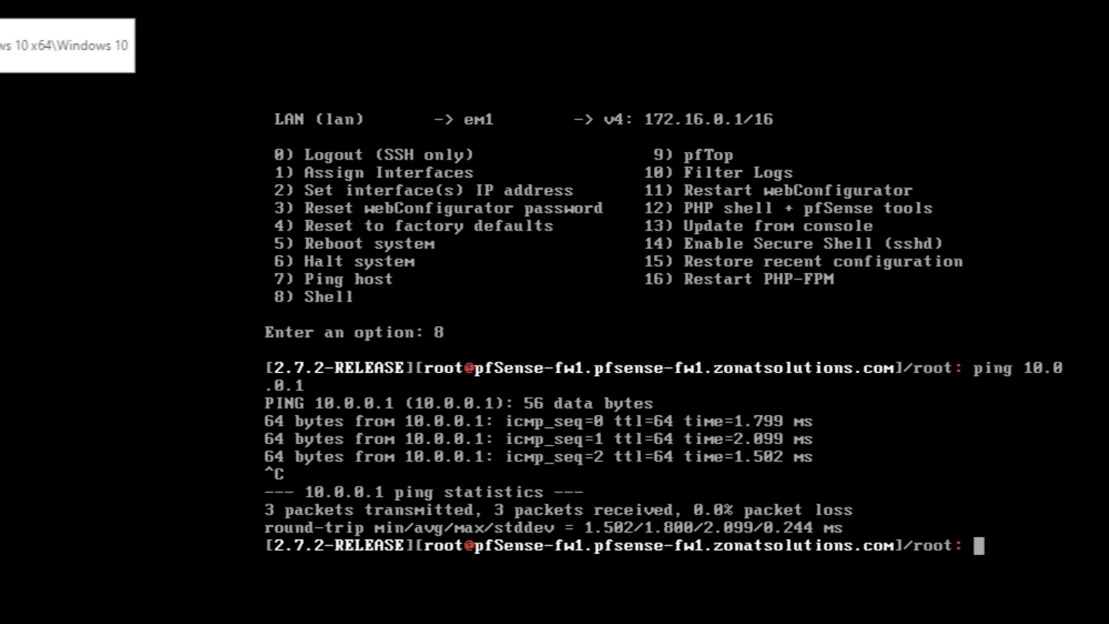
Switch back to the Windows VM showing the pfSense dashboard
click(12, 6)
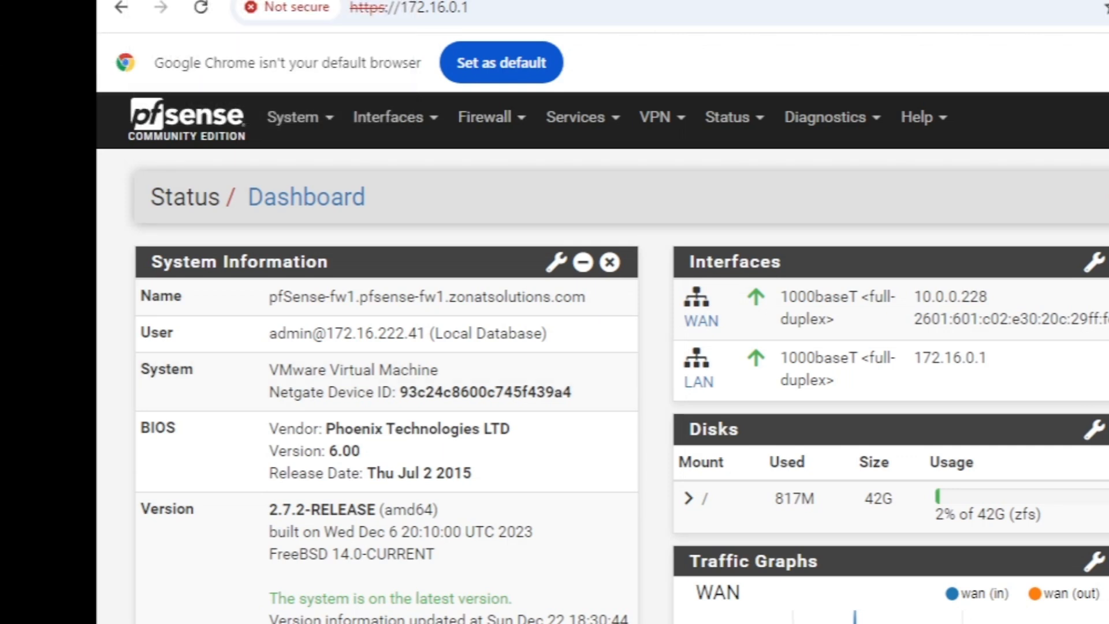